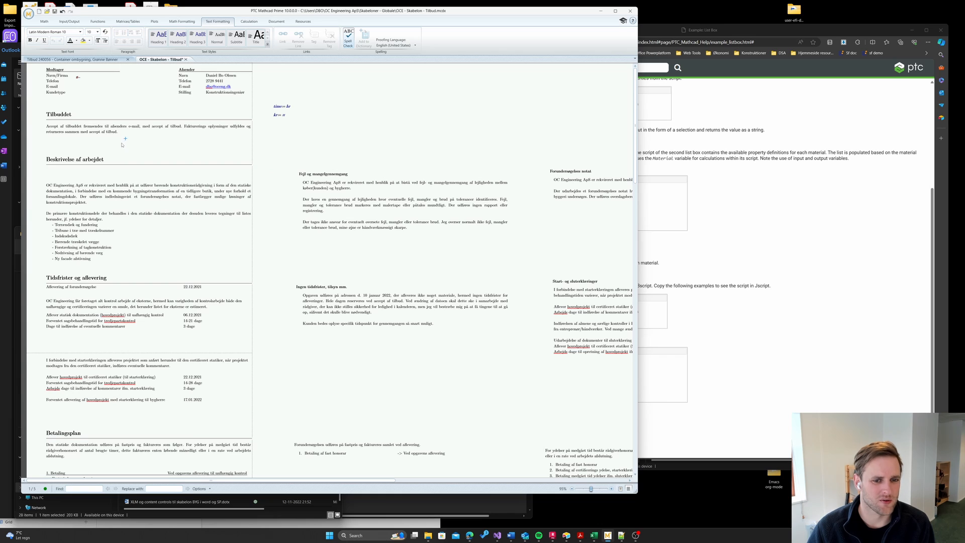
- Switch the Tilbud worksheet to Page view and scroll through pages 1–5
scroll(122, 145, "down", 1)
left_click(621, 489)
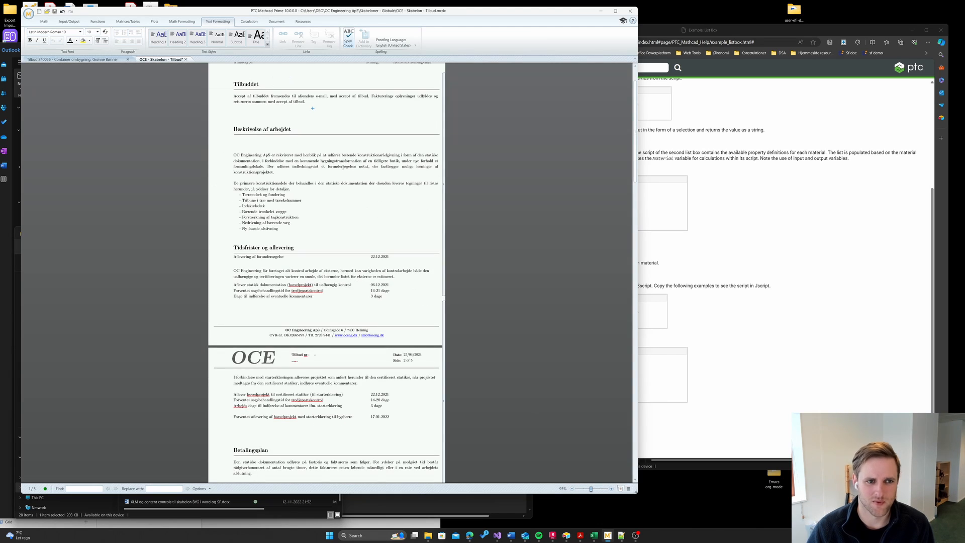
scroll(285, 196, "up", 2)
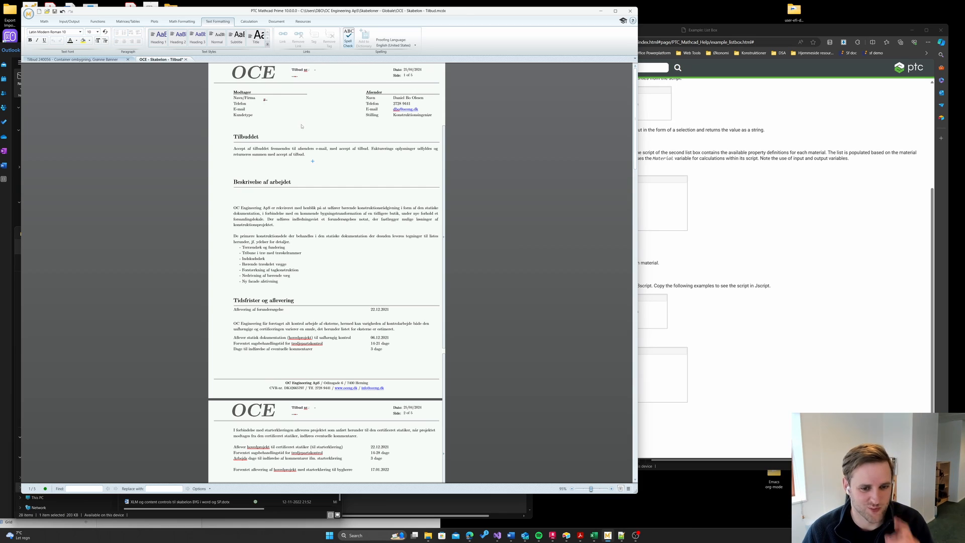
scroll(302, 143, "down", 1)
scroll(308, 154, "down", 12)
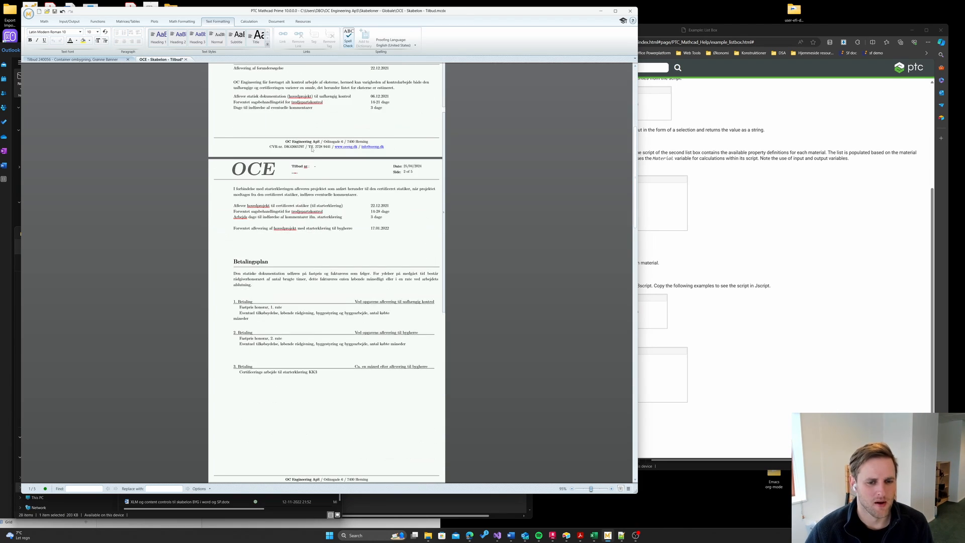
scroll(313, 153, "down", 20)
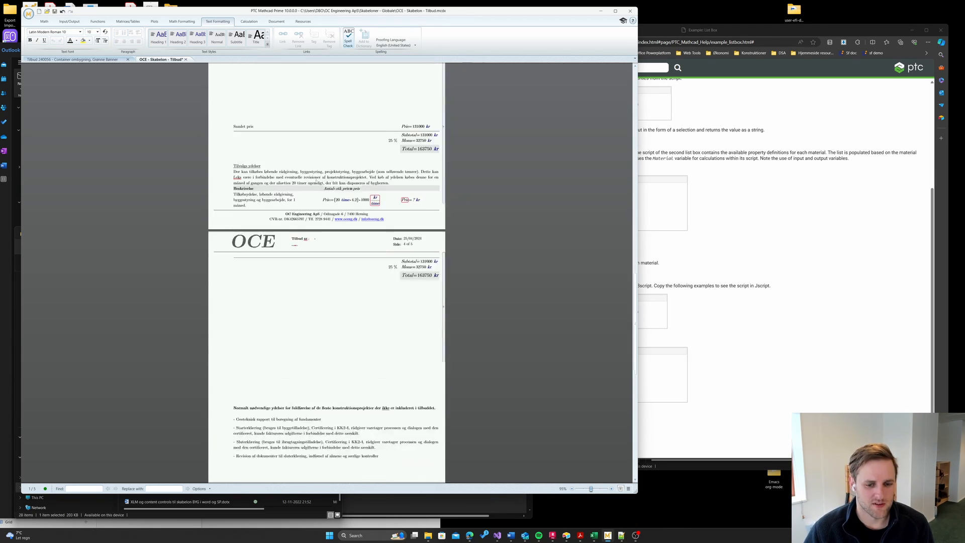
scroll(347, 215, "up", 8)
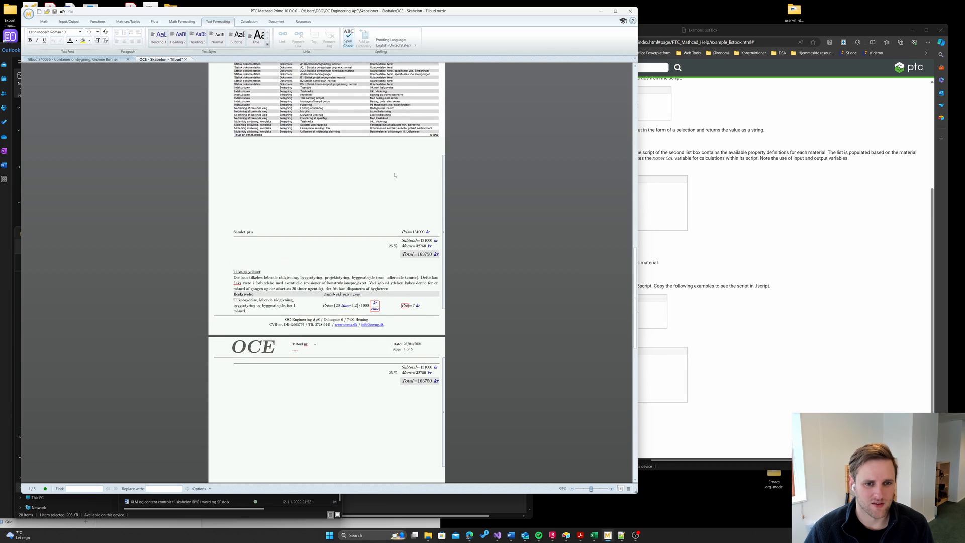
- Review the Ydelser price table on page 3, then return to the work description on page 1
left_click(346, 144)
scroll(341, 274, "up", 6)
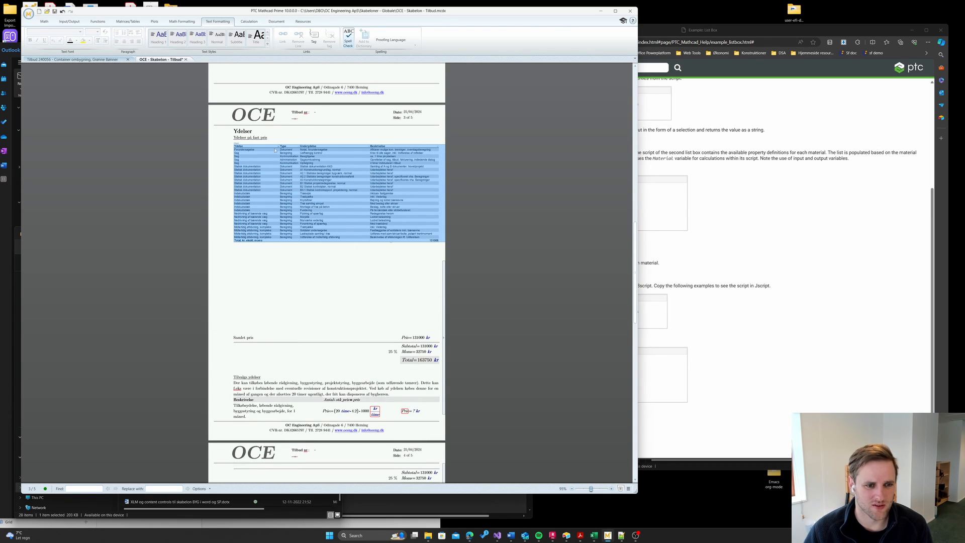
scroll(359, 261, "down", 4)
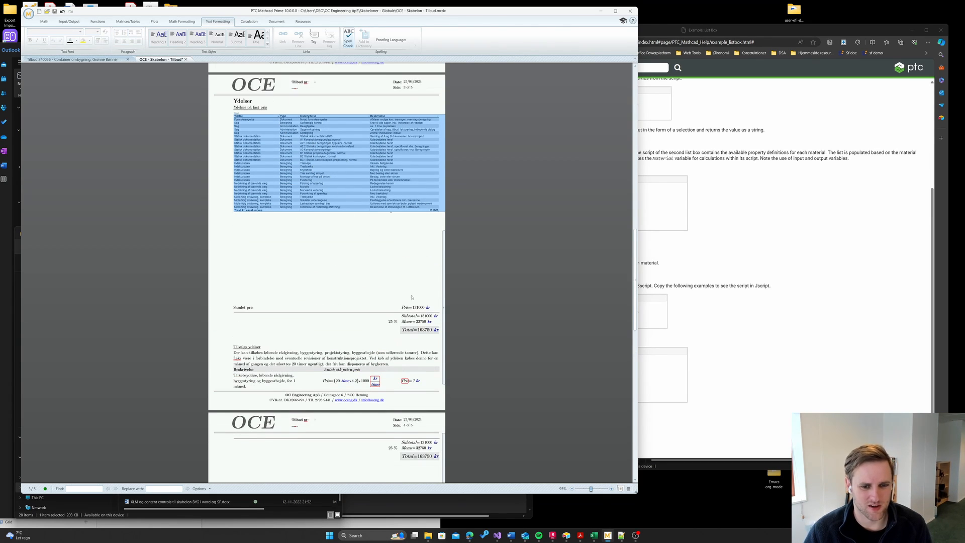
left_click(321, 300)
left_click_drag(255, 305, 253, 305)
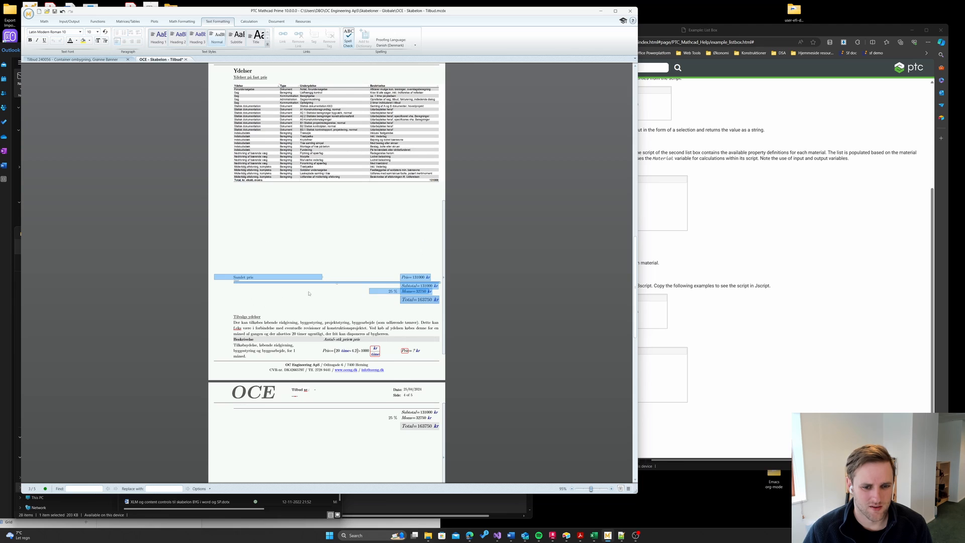
scroll(352, 332, "down", 20)
scroll(352, 340, "down", 12)
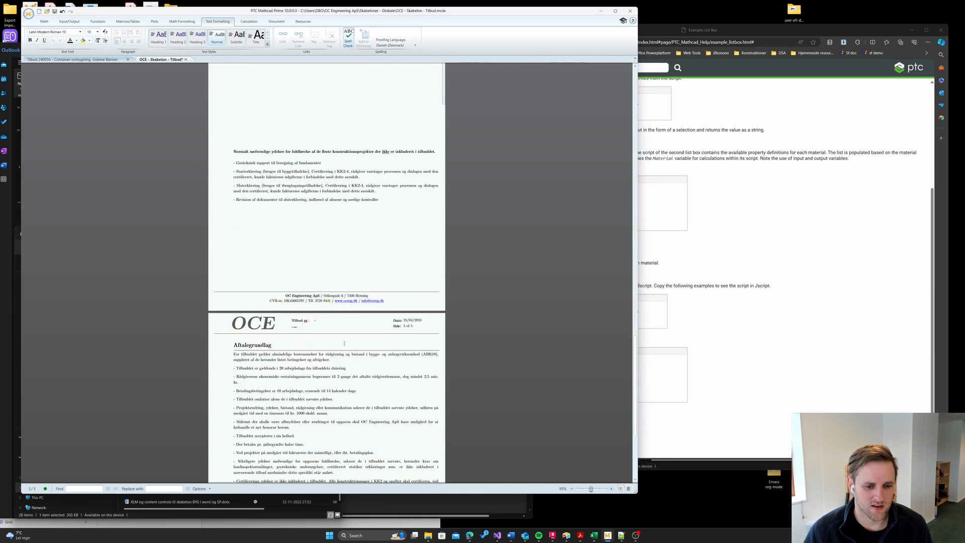
scroll(288, 363, "up", 17)
scroll(289, 363, "up", 20)
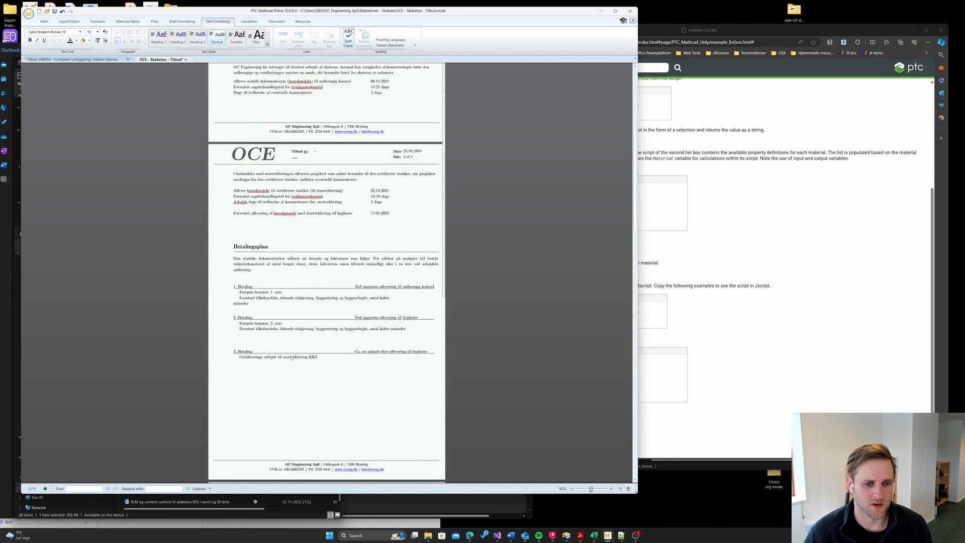
left_click(339, 280)
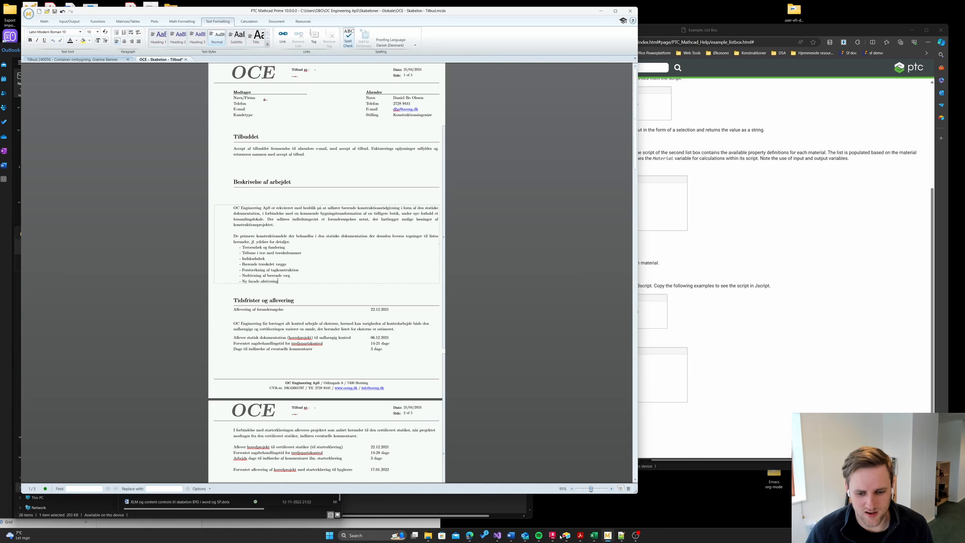
- Return to Draft view, enlarge the window, and select the description and Tidsfrister regions
left_click(628, 489)
left_click_drag(639, 494, 724, 504)
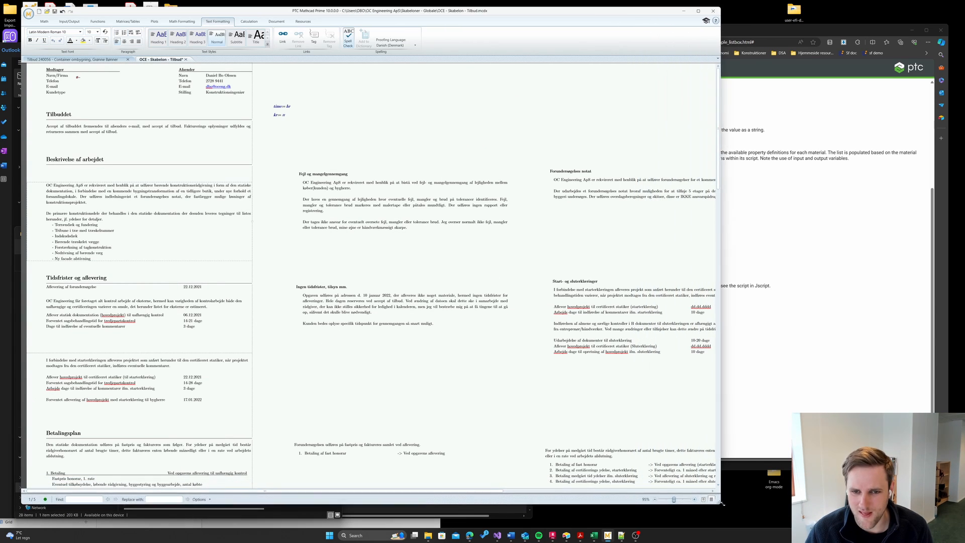
left_click(311, 250)
triple_click(230, 235)
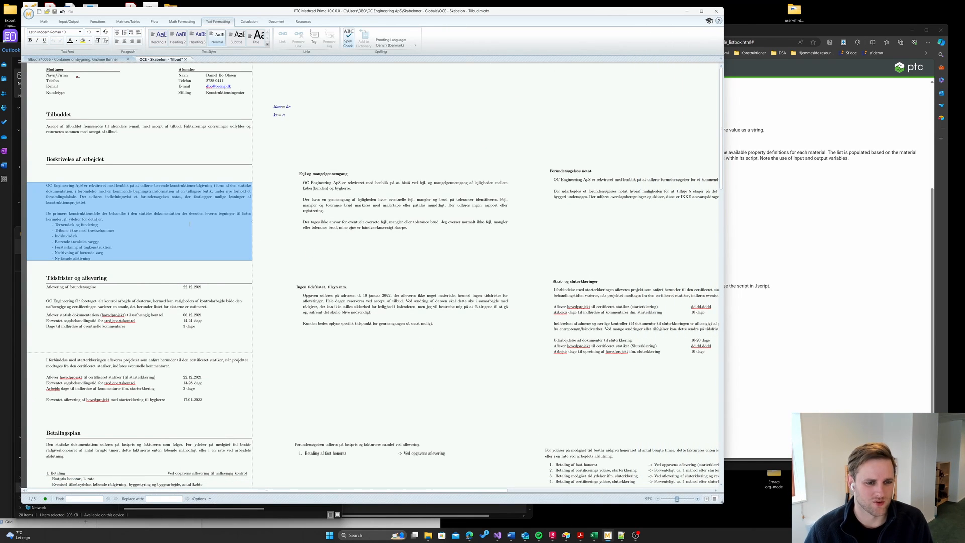
key("Up")
key("Up")
key("Up")
key("Up")
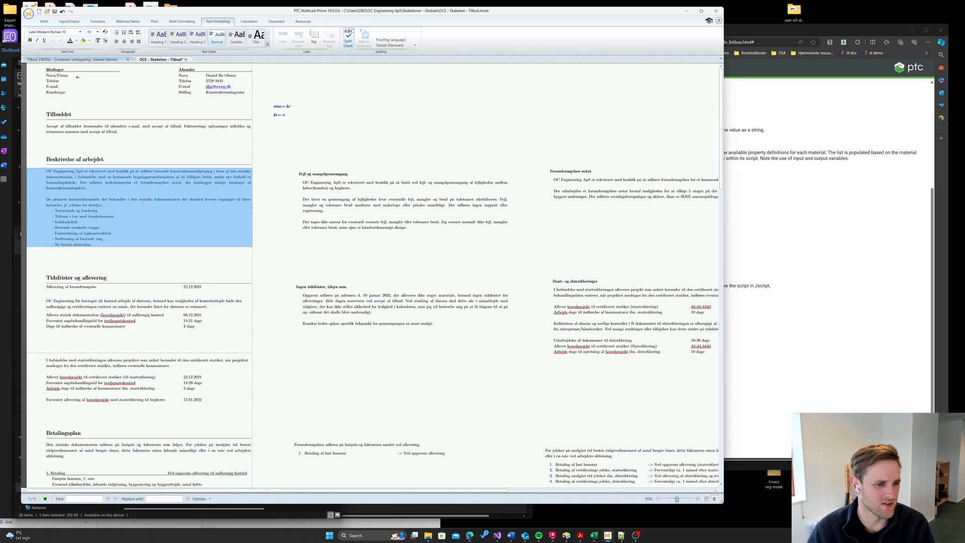
left_click(201, 147)
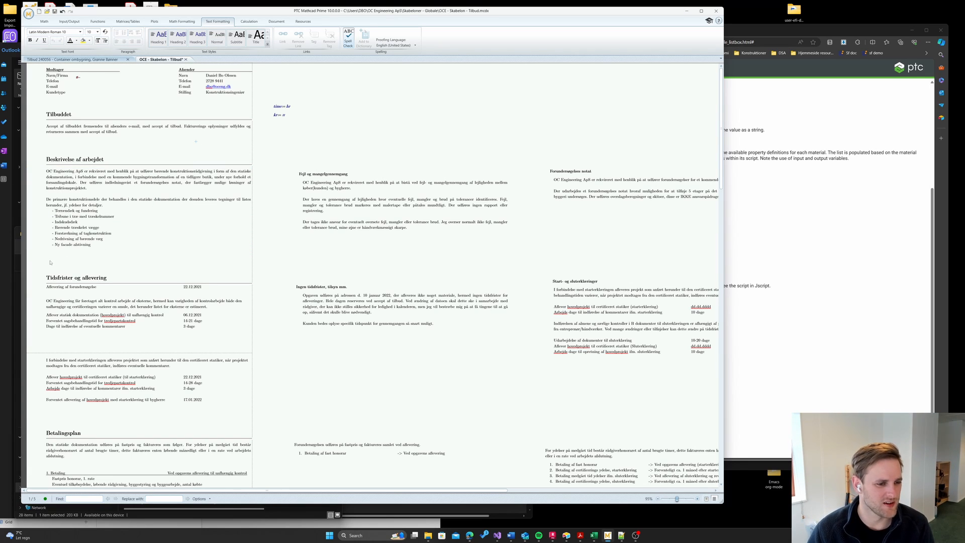
left_click_drag(658, 179, 659, 181)
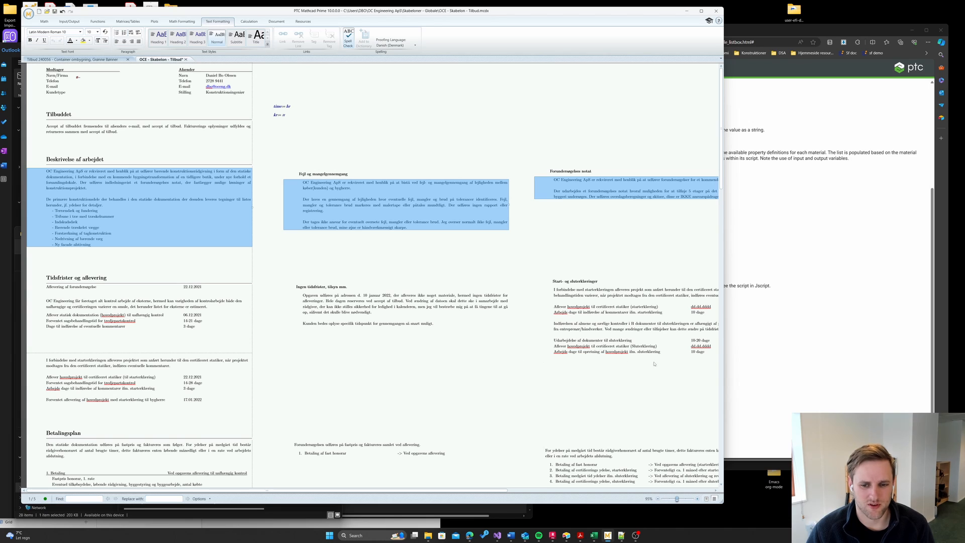
left_click_drag(701, 372, 188, 312)
left_click_drag(112, 285, 112, 284)
left_click(117, 254)
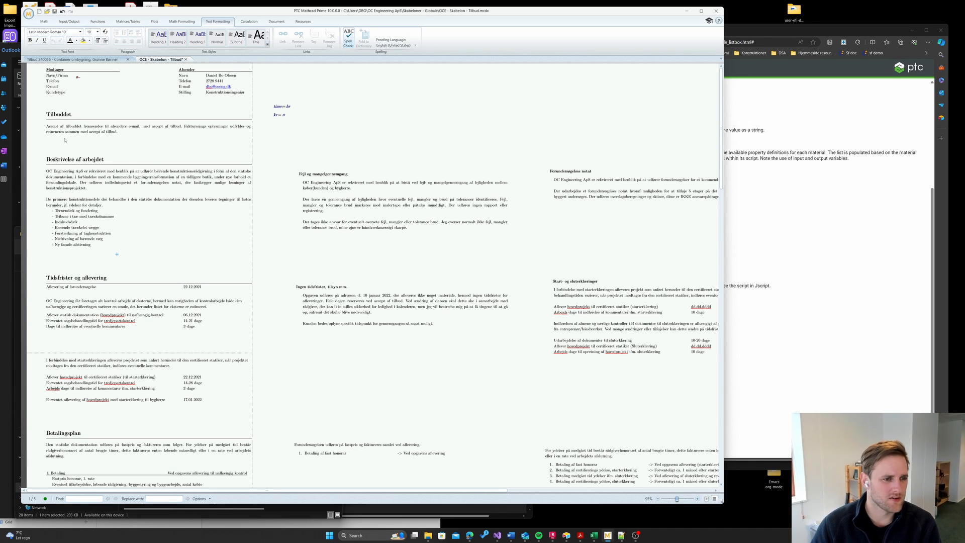
- Insert an area below Tilbuddet and move the acceptance paragraph into it
left_click(70, 152)
key("Return")
key("Return")
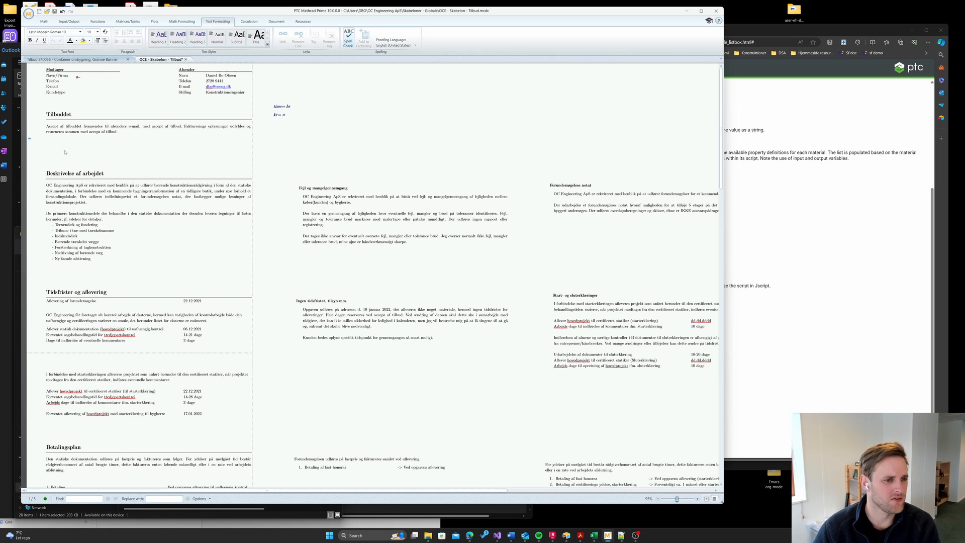
key("ctrl+shift+a")
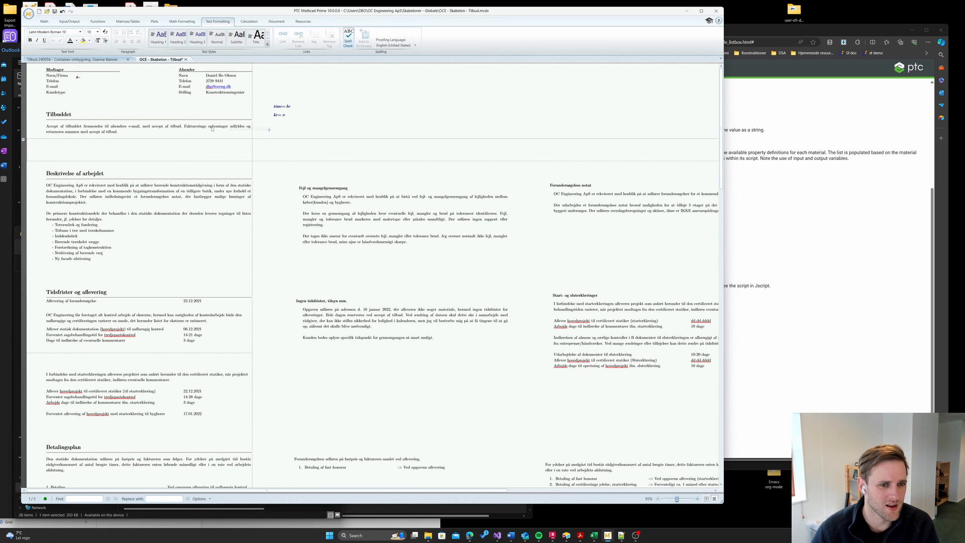
left_click_drag(271, 131, 204, 135)
key("Delete")
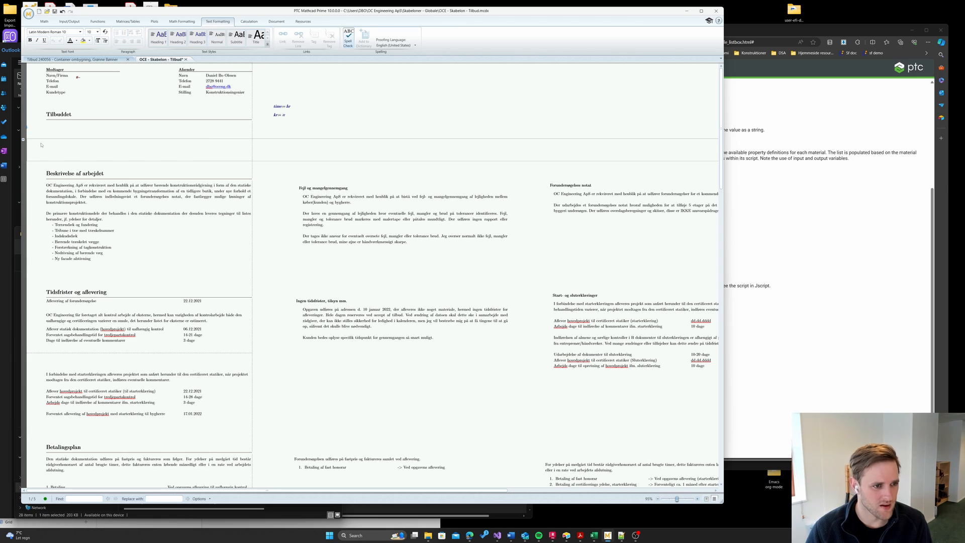
left_click(37, 144)
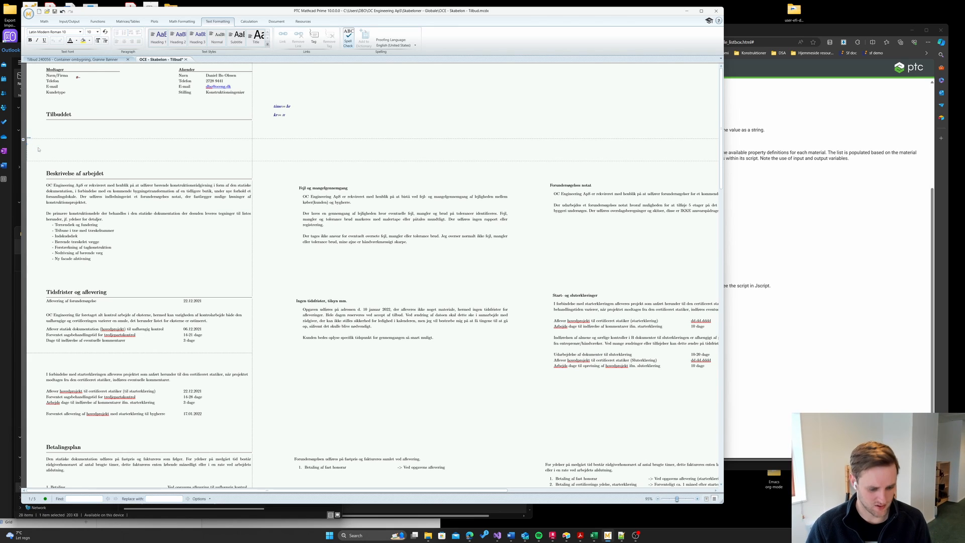
key("ctrl+z")
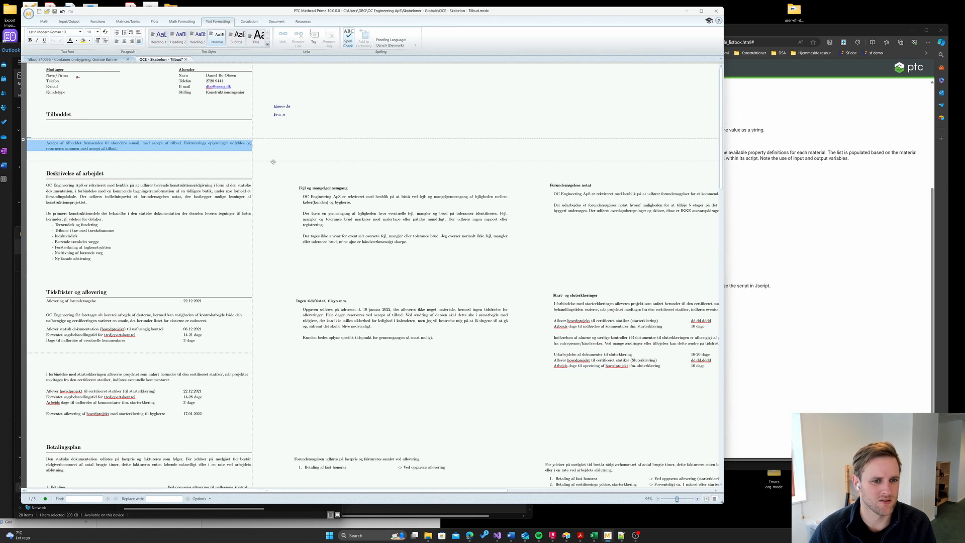
- Shrink the new area to fit the acceptance paragraph and check its options
left_click_drag(274, 160, 275, 152)
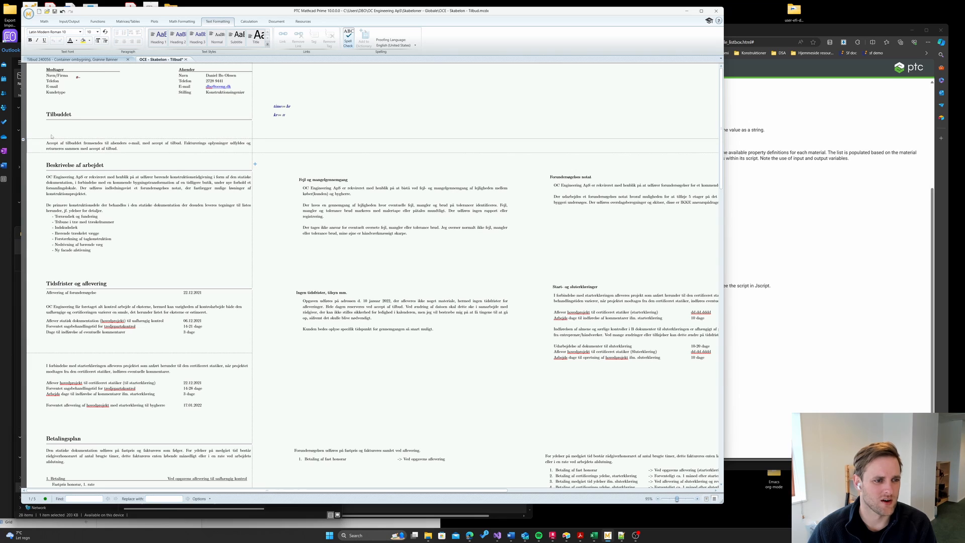
left_click(88, 136)
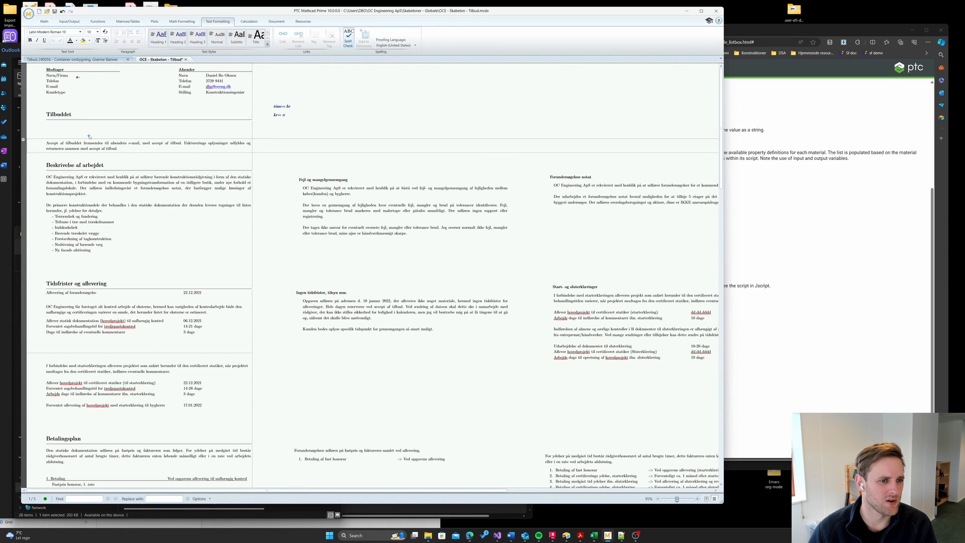
right_click(23, 140)
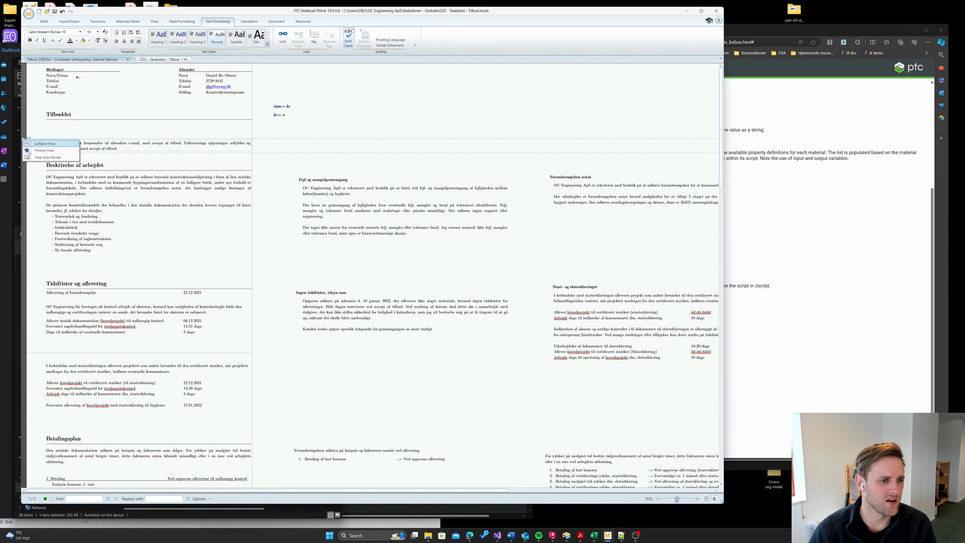
left_click(42, 157)
left_click(96, 136)
left_click(103, 136)
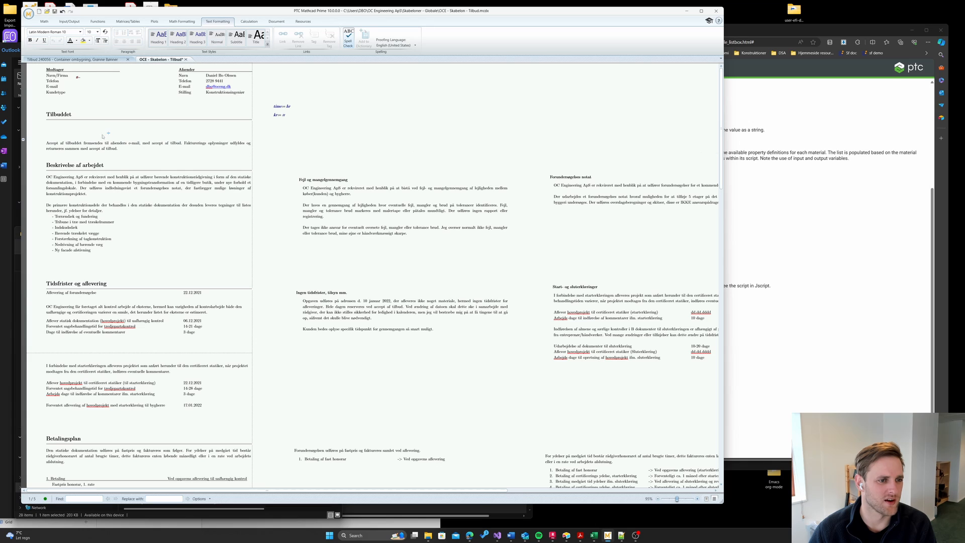
- Remove the blank lines so Accept af tilbuddet sits right under Tilbuddet
left_click(261, 136)
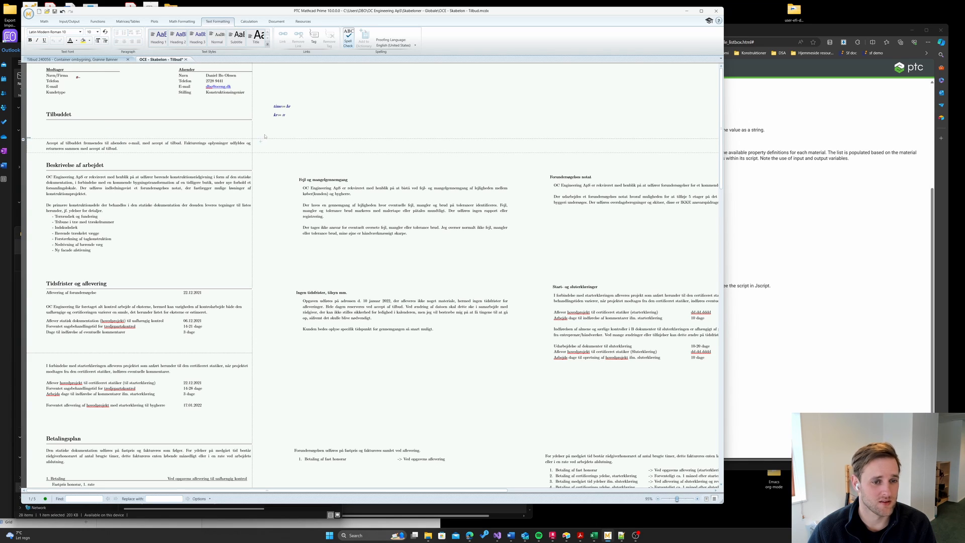
key("BackSpace")
key("BackSpace")
key("BackSpace")
key("BackSpace")
key("BackSpace")
key("Down")
key("Down")
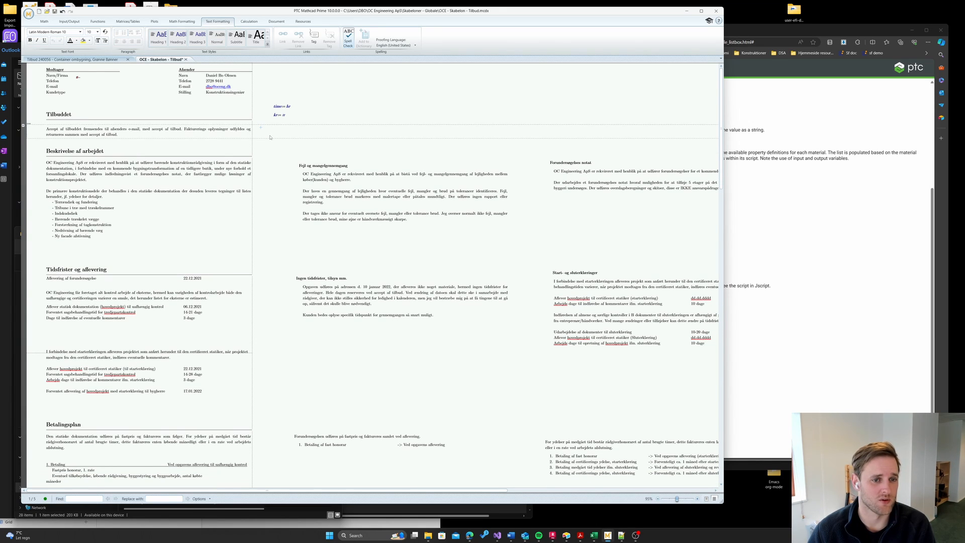
key("BackSpace")
left_click(222, 128)
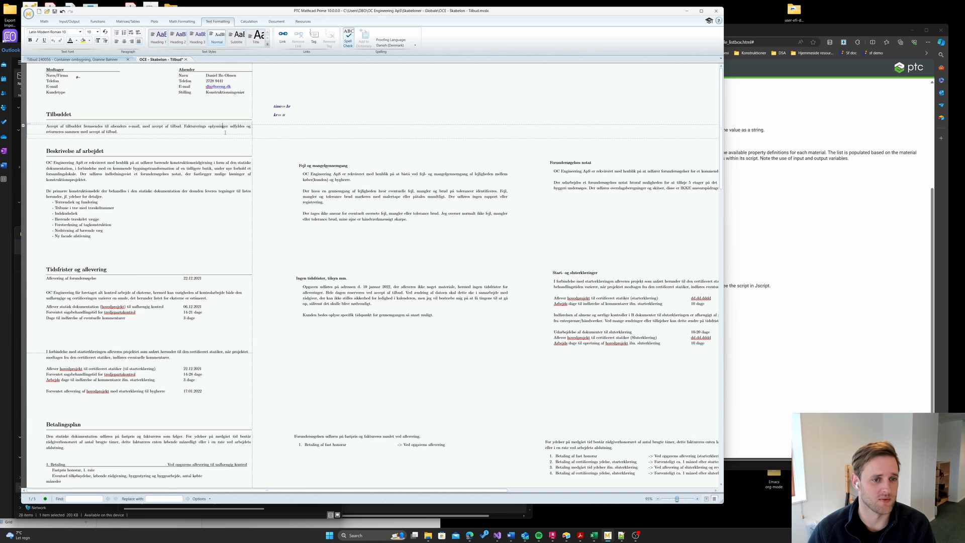
left_click_drag(242, 136, 242, 139)
left_click(258, 147)
left_click(262, 123)
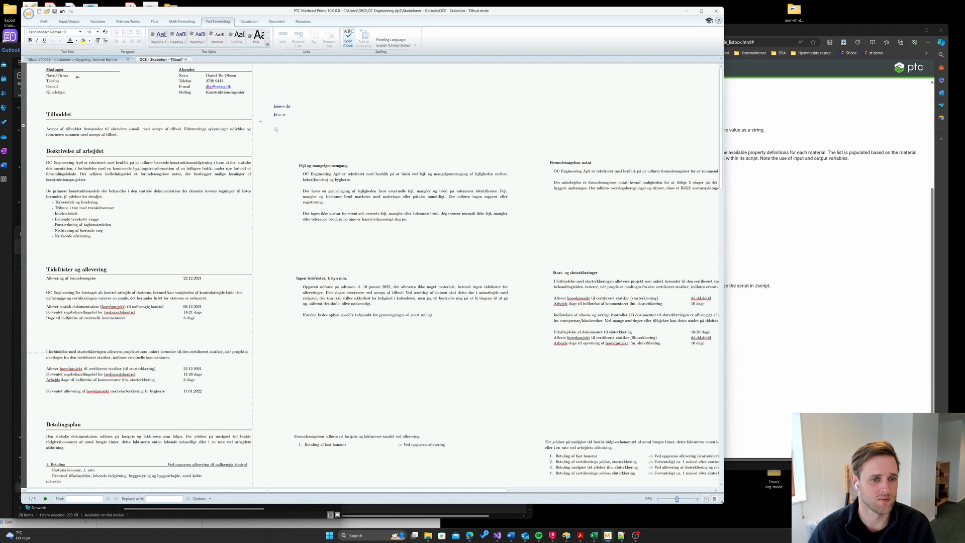
key("BackSpace")
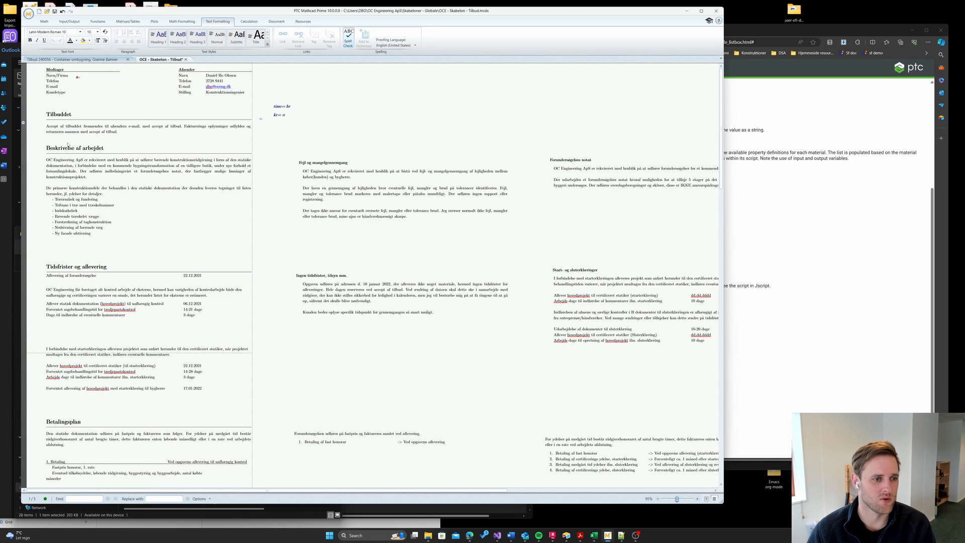
- Add two blank lines above Beskrivelse af arbejdet
left_click(73, 139)
key("Return")
key("Return")
key("Return")
key("Return")
key("Return")
key("Return")
key("Return")
key("Return")
key("Return")
key("Return")
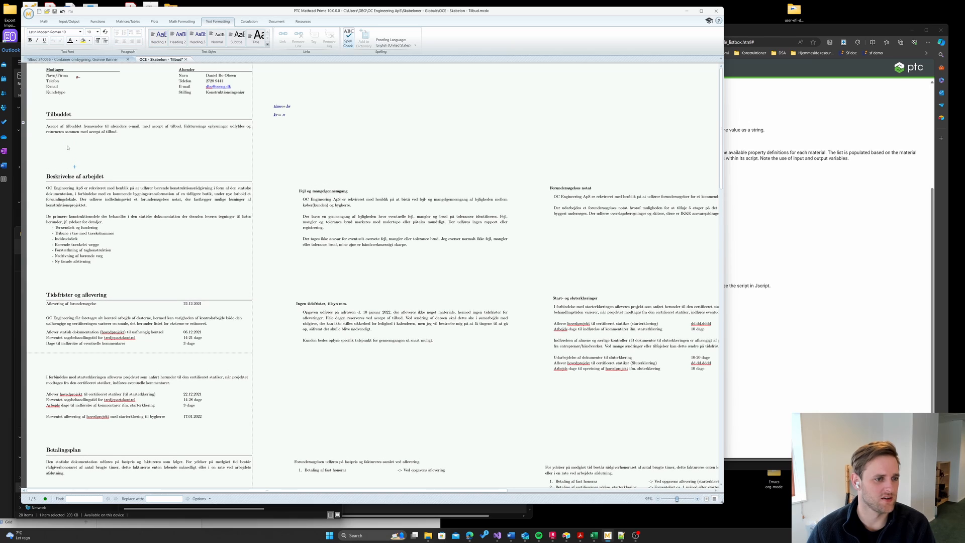
key("Return")
- Copy the Accept af tilbuddet block, paste it below, and delete the duplicate
left_click(56, 150)
left_click_drag(70, 132, 44, 159)
left_click(49, 146)
left_click(29, 143)
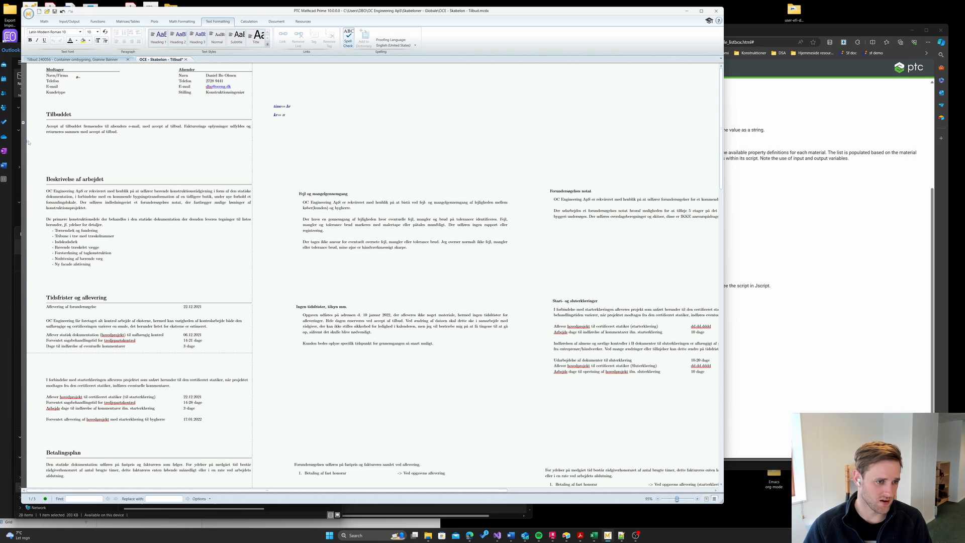
type("Accept af tilbuddet fremsendes til afsenders e-mail, med accept af tilbud. Fakturerings oplysninger udfyldes og returneres sammen med accept af tilbud.")
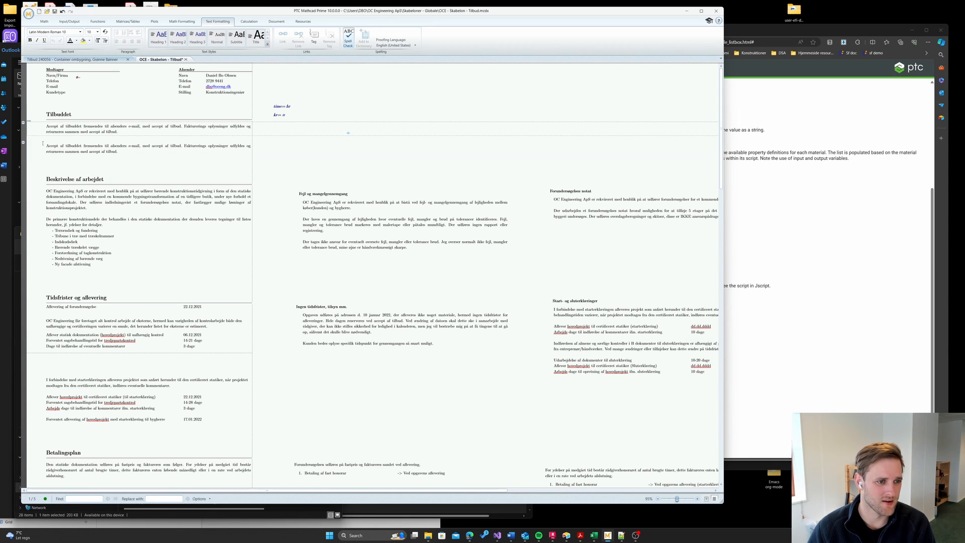
key("Delete")
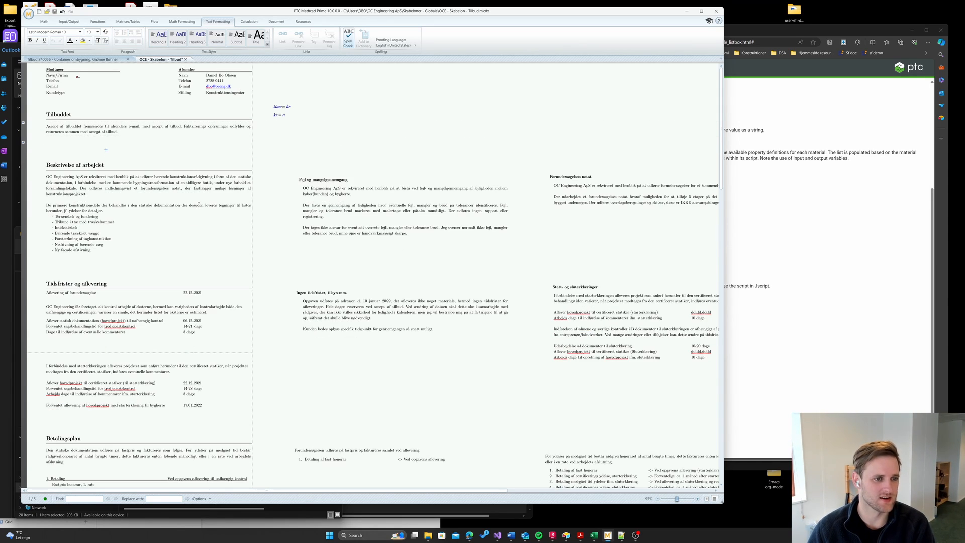
- Expand the collapsed area holding a duplicate paragraph and delete that area
left_click(36, 155)
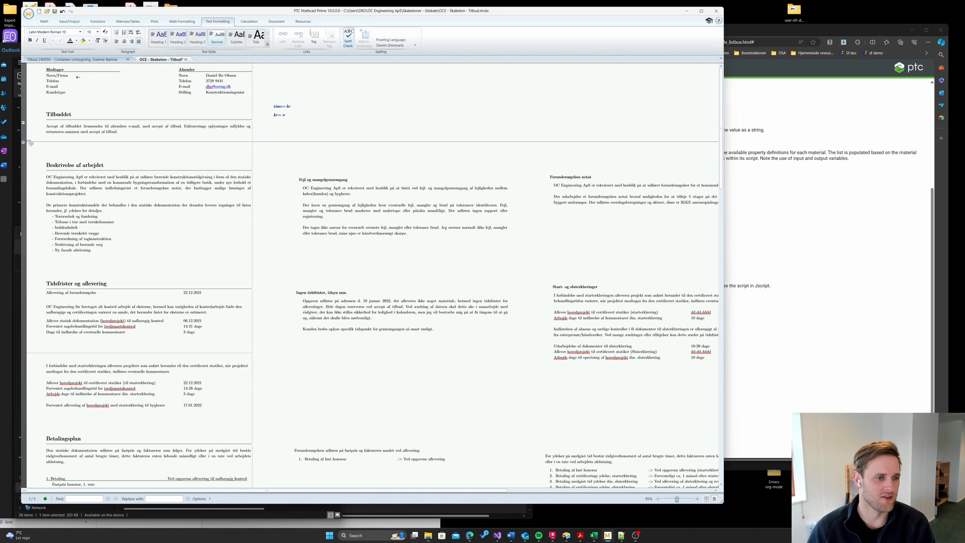
left_click(47, 145)
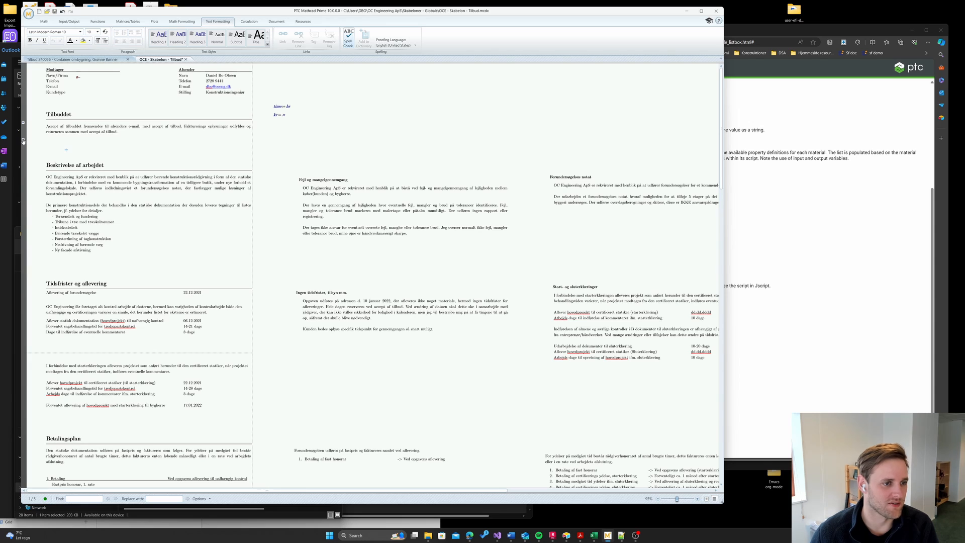
left_click(23, 141)
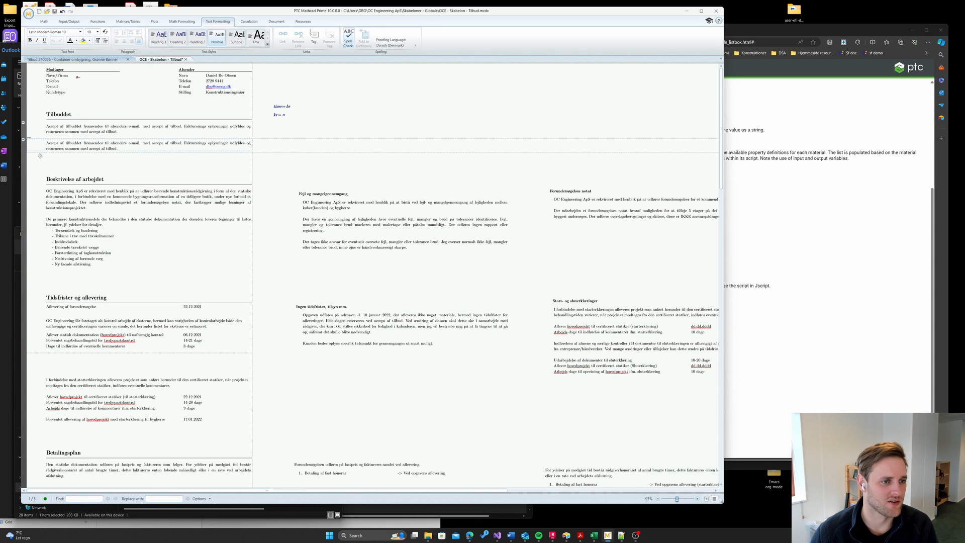
left_click(41, 156)
key("Delete")
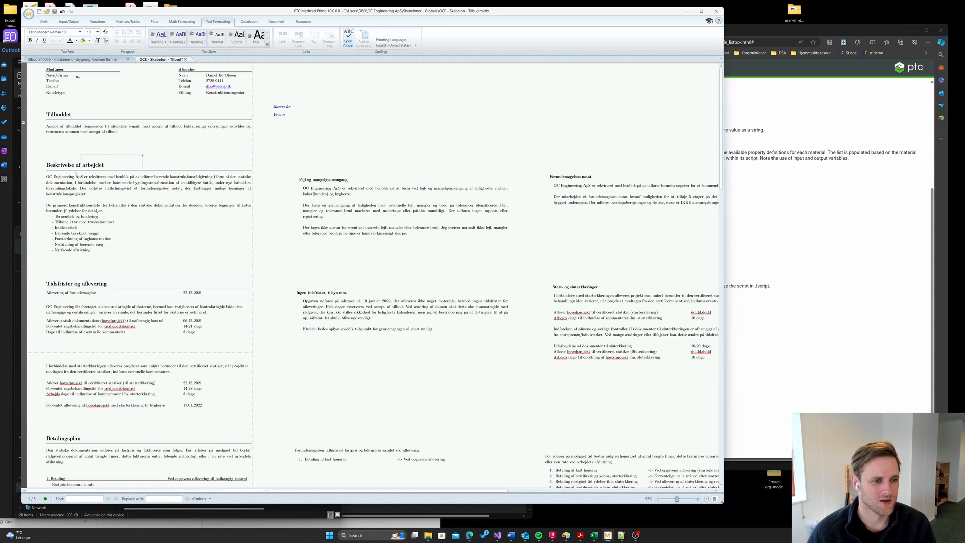
- Drag the description text down and select it from OC Engineering to Ny facade afstivning
left_click(75, 171)
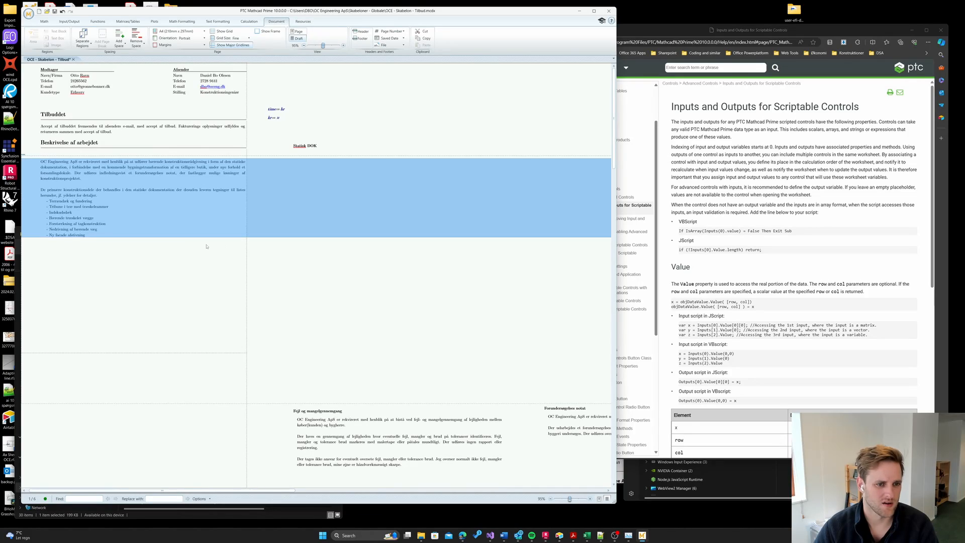
left_click_drag(205, 196, 205, 290)
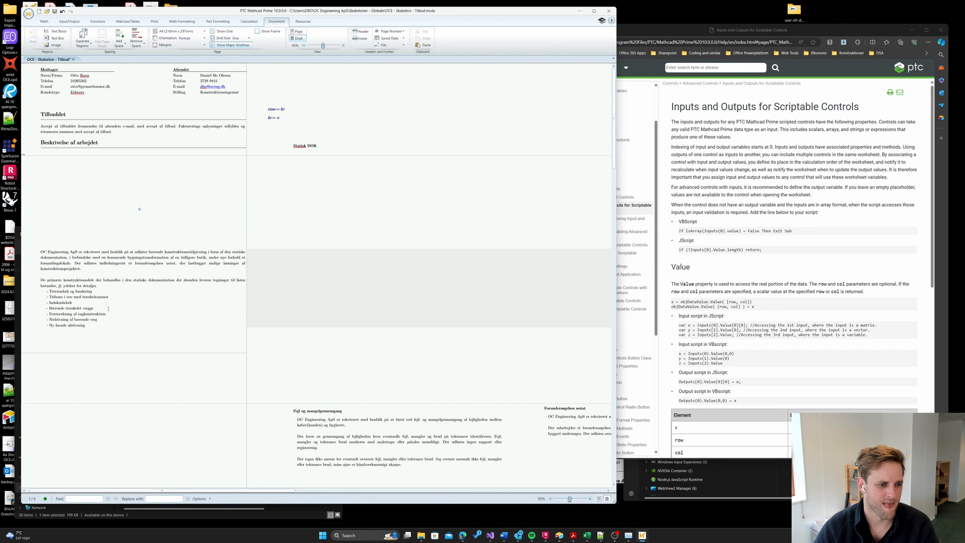
left_click_drag(87, 325, 2, 245)
key("ctrl+c")
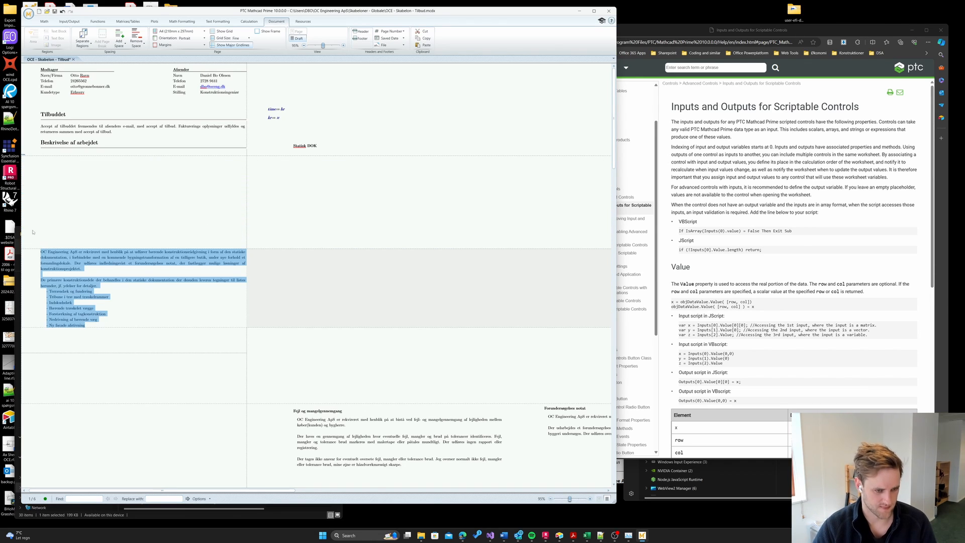
- Cut the description and paste it into a new text region, adjusting the spacing
key("Delete")
left_click(60, 216)
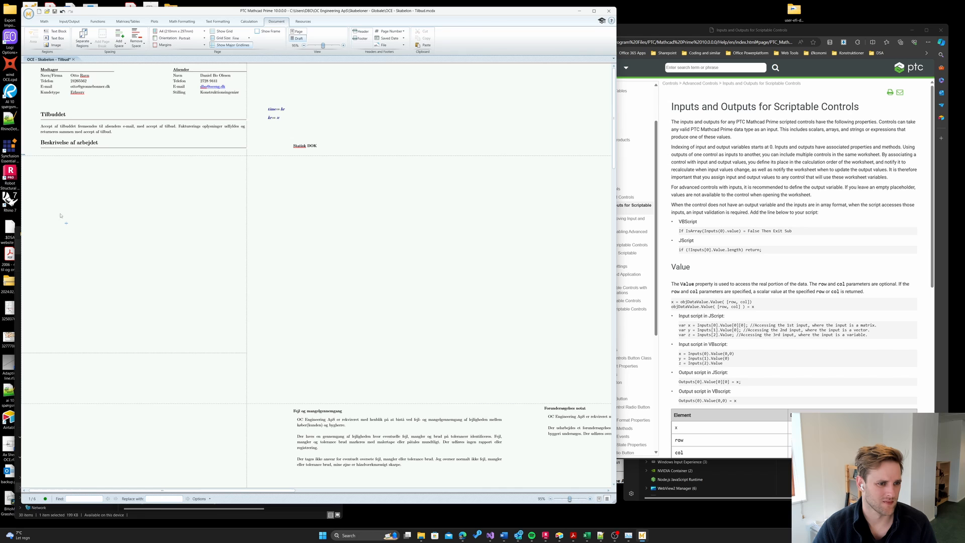
left_click(48, 191)
key("ctrl+v")
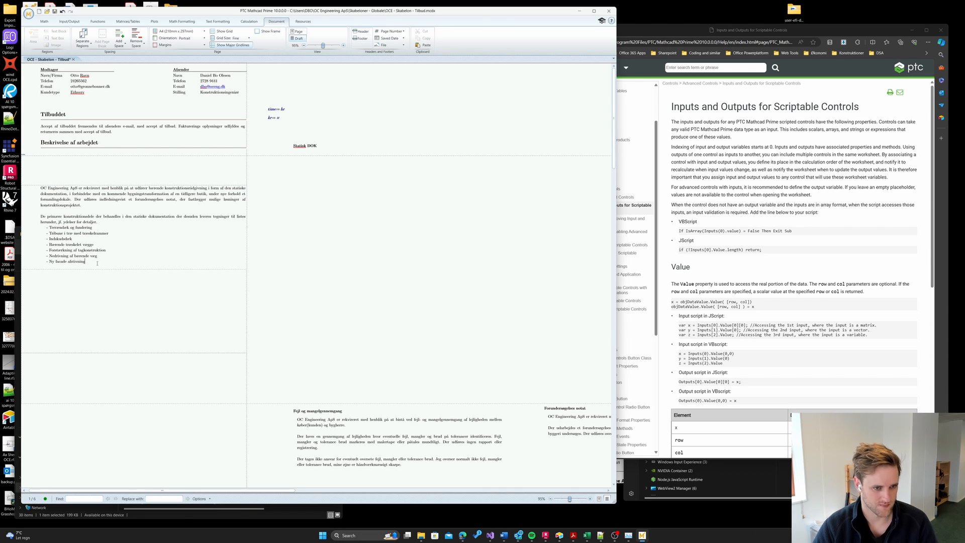
left_click(221, 336)
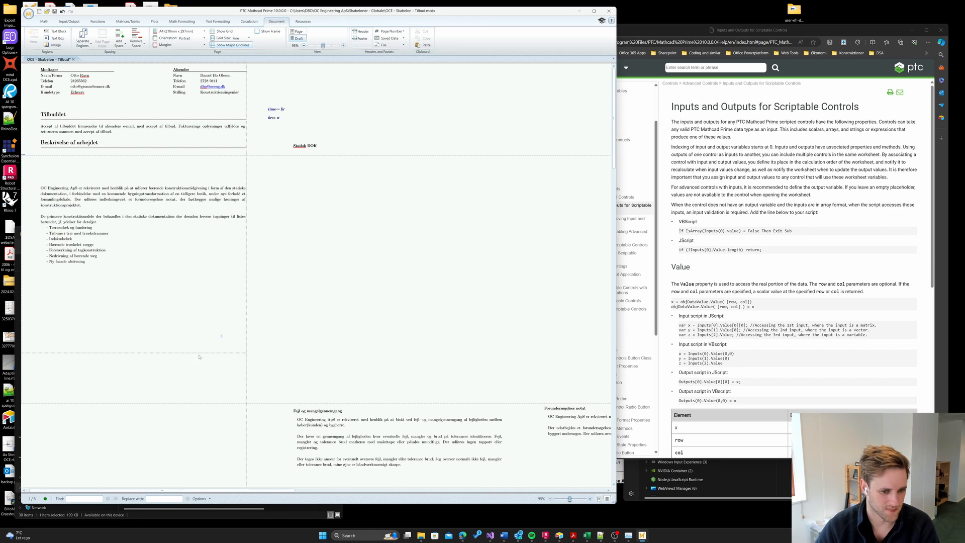
left_click_drag(143, 225, 142, 195)
key("Delete")
key("Delete")
key("Delete")
key("Delete")
key("Delete")
key("Delete")
key("Return")
key("Return")
key("Return")
key("Return")
key("Return")
key("Return")
- Paste the Forundersøgelses text into the third area
scroll(304, 267, "down", 1)
left_click(319, 198)
scroll(304, 267, "down", 1)
left_click(48, 272)
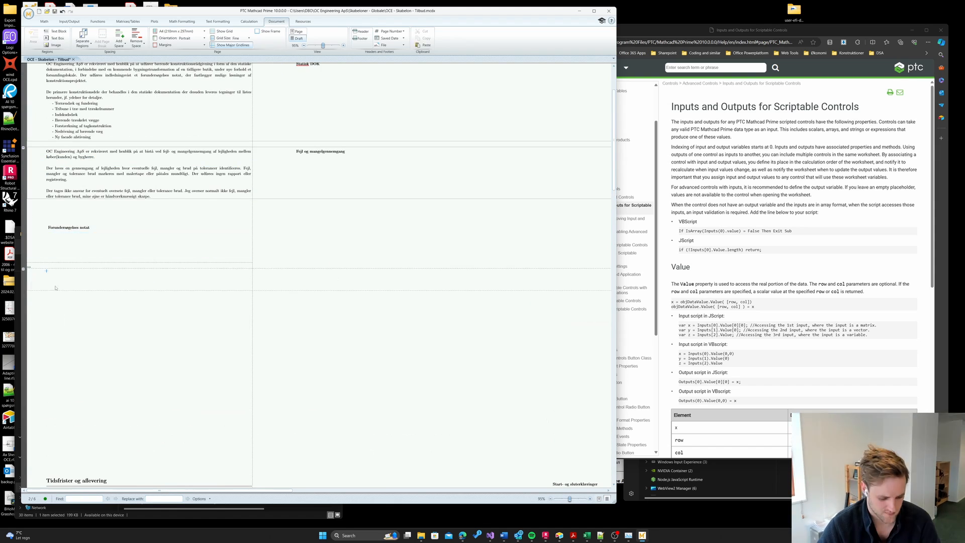
type("OC Engineering ApS er rekvireret med henblik på at udfører forundersøgelser for et kommende byggeri på adressen.  Der udarbejdes et forundersøgelses notat hvoraf muligheden for at tilføje 5 etager på det eksisterende 2 etagers byggeri undersøges. Der udføres overslagsberegninger og skitser, disse er IKKE ansvarspådragende.")
scroll(117, 241, "up", 3)
- Copy the Beskrivelse af arbejdet heading into the third and second areas
left_click(23, 152)
left_click(157, 273)
left_click_drag(171, 152, 116, 141)
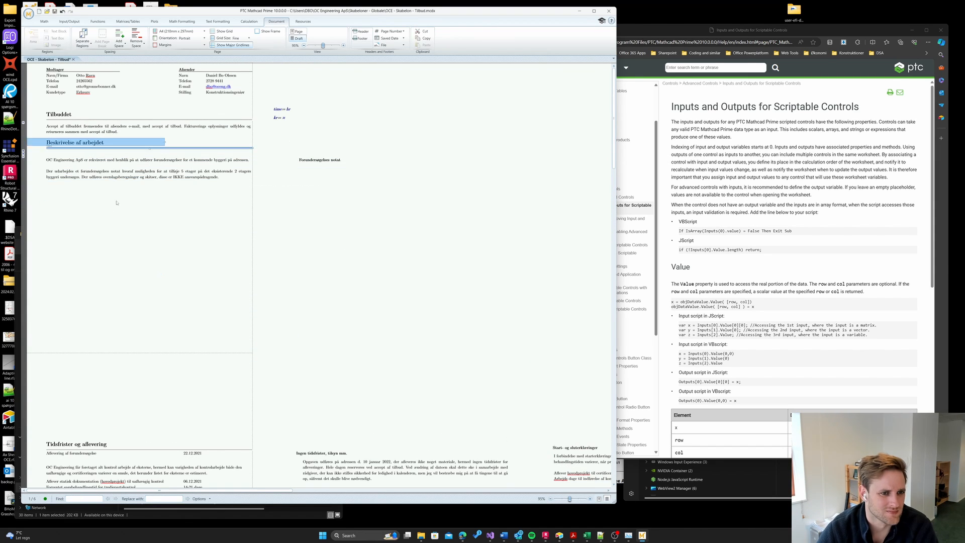
left_click(23, 150)
left_click(23, 235)
left_click_drag(171, 152, 116, 141)
key("ctrl+c")
left_click(49, 294)
key("ctrl+v")
left_click_drag(259, 310, 241, 293)
left_click(126, 327)
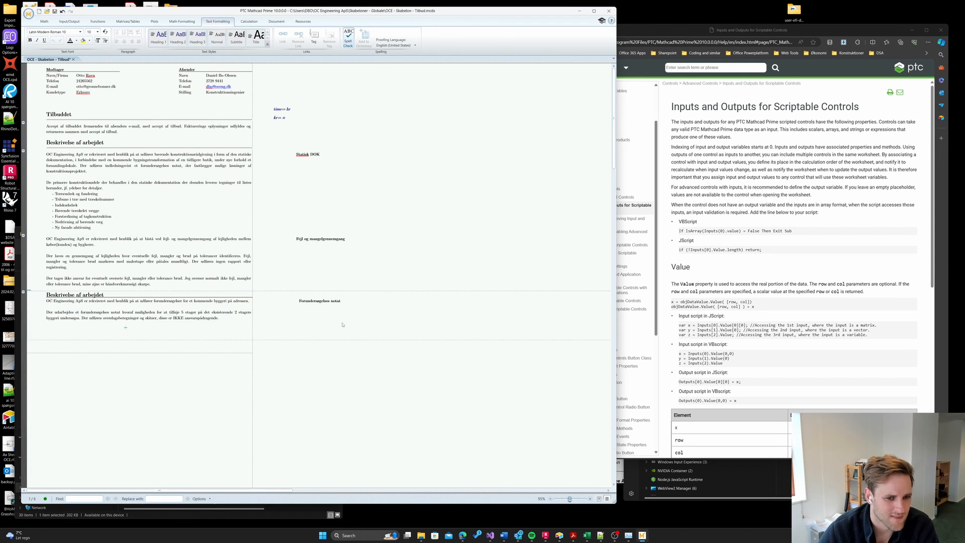
left_click(48, 239)
key("ctrl+v")
- Collapse the areas, add space above Tidsfrister og aflevering, and paste the heading into the first area
key("ctrl+v")
left_click(24, 150)
left_click(23, 157)
left_click(23, 151)
left_click(23, 140)
left_click(283, 262)
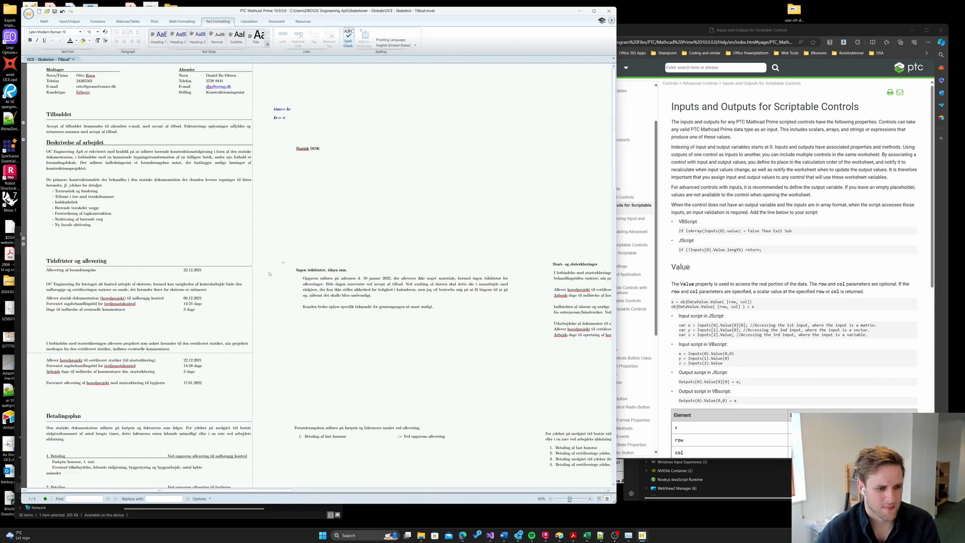
scroll(269, 273, "down", 2)
key("Return")
key("Return")
key("Return")
key("Return")
key("Return")
left_click(47, 241)
- Add a Tidsfrister og aflevering copy and append ', EKSTERN CERTIFICERING' after Statisk DOK
key("ctrl+v")
scroll(256, 310, "up", 2)
scroll(256, 310, "down", 2)
left_click_drag(616, 503, 834, 501)
mouse_move(506, 489)
left_mouse_down()
mouse_move(672, 494)
mouse_move(506, 490)
left_mouse_up()
left_click(23, 243)
scroll(259, 213, "down", 2)
left_click(294, 209)
key("ctrl+v")
type(", EKSTERN CERTIFICERING")
scroll(266, 222, "up", 2)
- Finish the new certification heading and save the worksheet
key("Return")
key("Return")
key("Return")
key("Return")
key("Return")
key("Return")
key("Return")
key("Return")
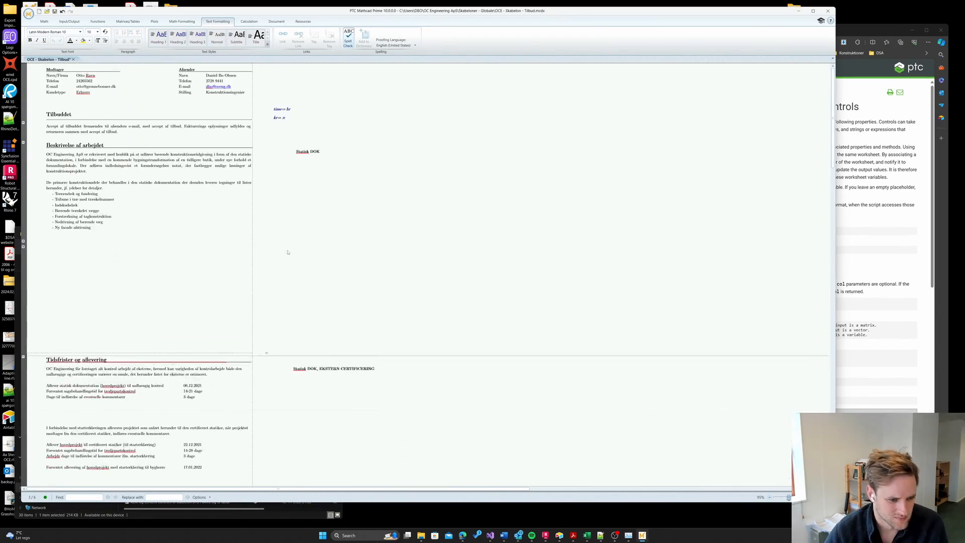
scroll(288, 252, "down", 3)
left_click(211, 265)
key("ctrl+s")
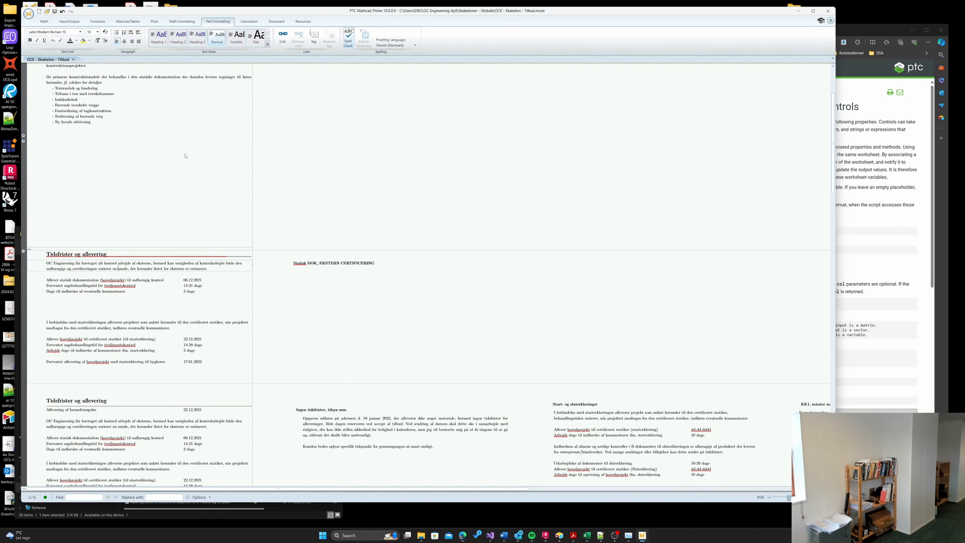
- Remove blank lines, then change the two 'tredjepartskontrol' entries to 'uafhængig kontrol' and 'certificeret statiker'
left_click(122, 302)
key("Delete")
key("Delete")
key("Delete")
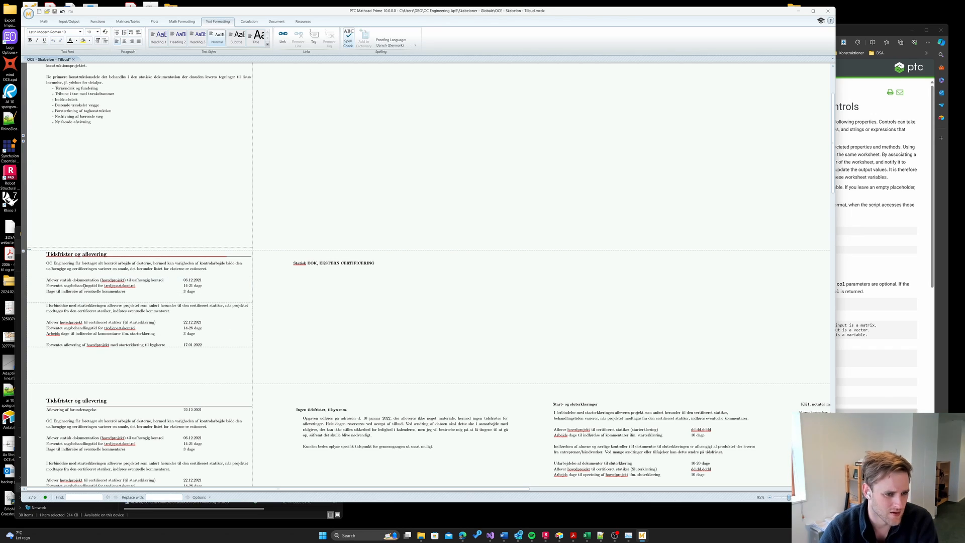
left_click(74, 285)
double_click(120, 286)
type("uafhængig kontrol")
scroll(122, 302, "down", 2)
double_click(121, 298)
type("certificeret statiker")
scroll(215, 437, "down", 3)
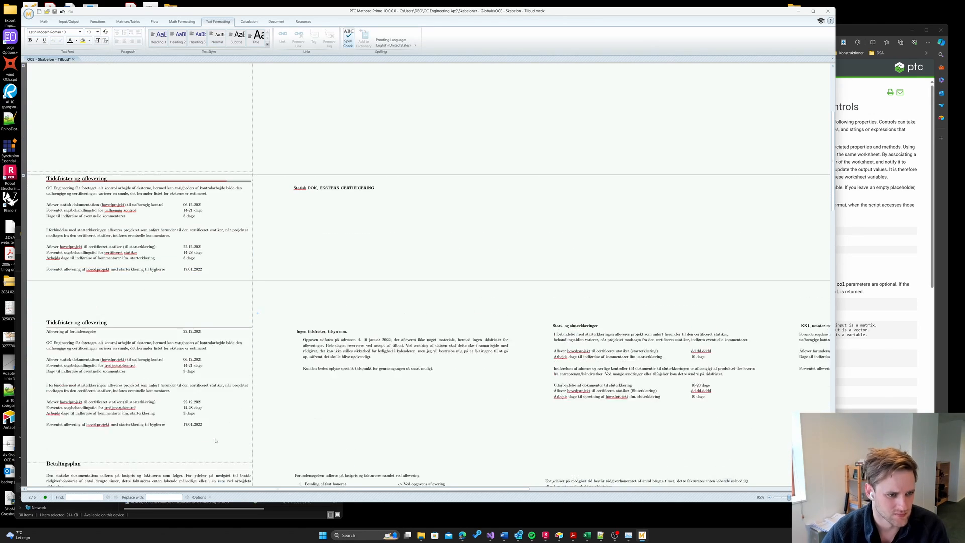
- Paste a duplicated area, retitle it 'Ingen tidsfrister, tilsyn mm.' and replace its body text
key("ctrl+v")
left_click(360, 285)
key("ctrl+a")
type("Ingen tidsfrister, tilsyn mm.")
key("Delete")
key("ctrl+x")
key("ctrl+v")
key("Delete")
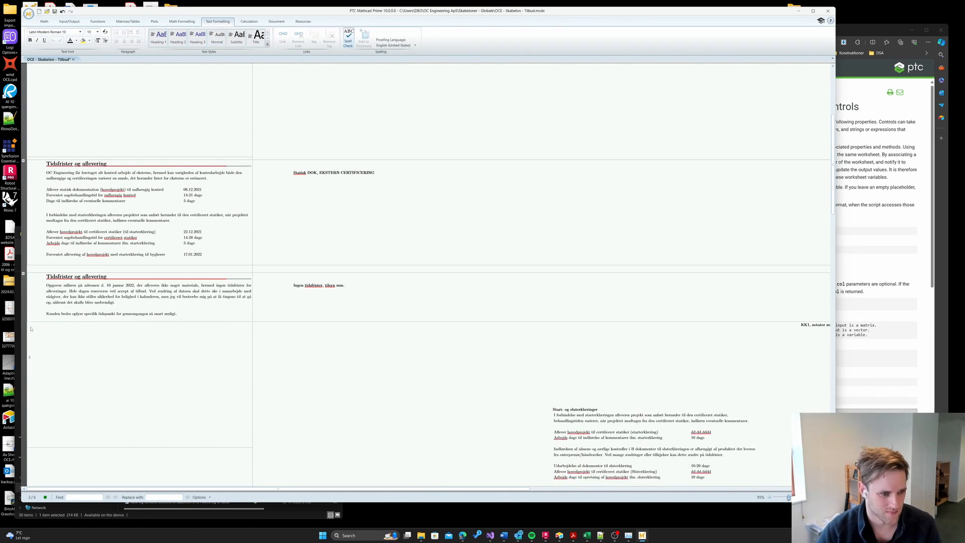
- Duplicate the area below and move the selected regions up the worksheet
scroll(291, 228, "down", 2)
key("ctrl+v")
key("Return")
key("Return")
key("Return")
key("Return")
key("Return")
key("Return")
key("Return")
key("Return")
key("Return")
key("Return")
key("Return")
key("Return")
key("Return")
scroll(291, 227, "down", 1)
left_click_drag(489, 472, 260, 404)
key("ctrl+x")
left_click(324, 92)
key("ctrl+v")
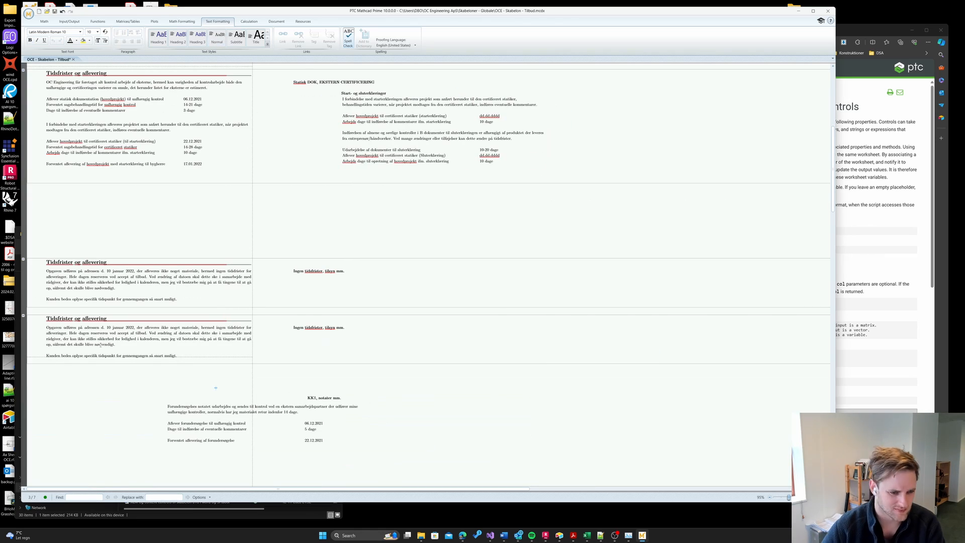
scroll(216, 302, "up", 3)
- Collapse the two areas, delete the two unused schedule rows and remove leftover blank space
left_click(23, 190)
left_click(23, 269)
key("Delete")
key("Delete")
key("Delete")
key("Delete")
key("Delete")
key("Delete")
key("Delete")
key("Delete")
key("Delete")
key("Delete")
key("Delete")
key("Delete")
key("Delete")
left_click_drag(219, 234, 43, 222)
key("Delete")
scroll(133, 301, "up", 1)
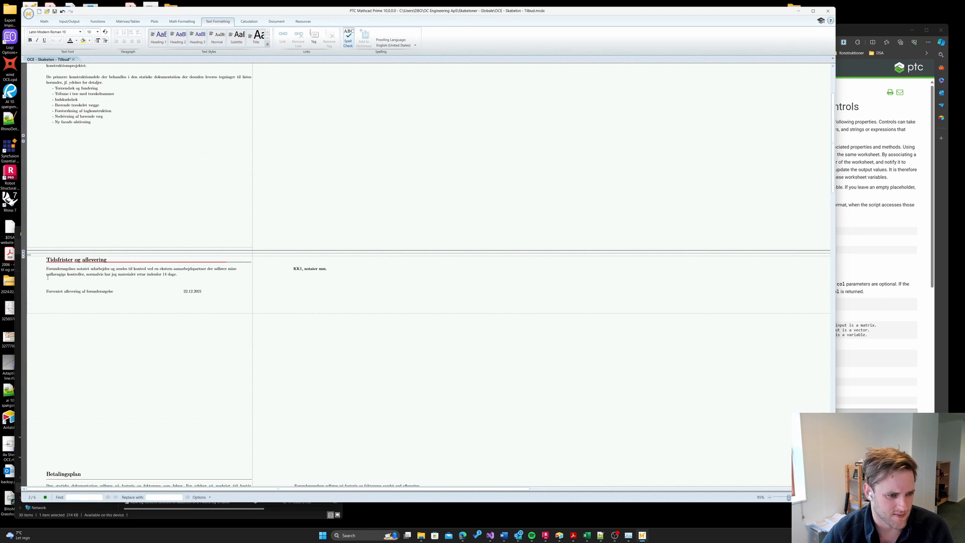
- Add a text region below the delivery date reserving OC Engineering's right to set final dates
left_click(133, 304)
key("ctrl+shift+t")
type("For de herover nævnte tidspunkter og perioder forbeholder OC Engineering sig rettet til at komme med endelige dato'er og perioder ved accept af opgaven, vi ligger vores opgaver i kalenderen som de bliver accepteret.")
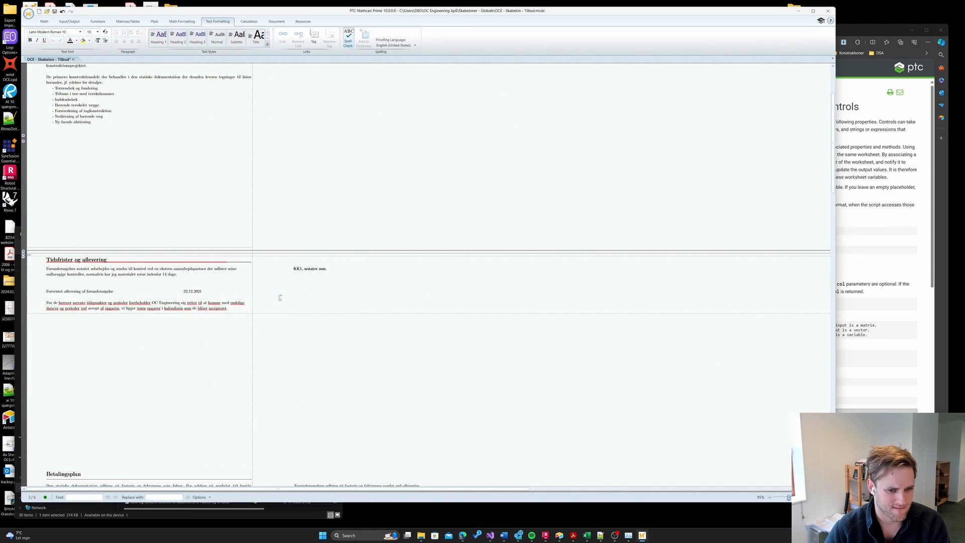
left_click_drag(116, 268, 177, 274)
type("kontrolleres internt.")
scroll(271, 329, "up", 3)
scroll(271, 329, "down", 5)
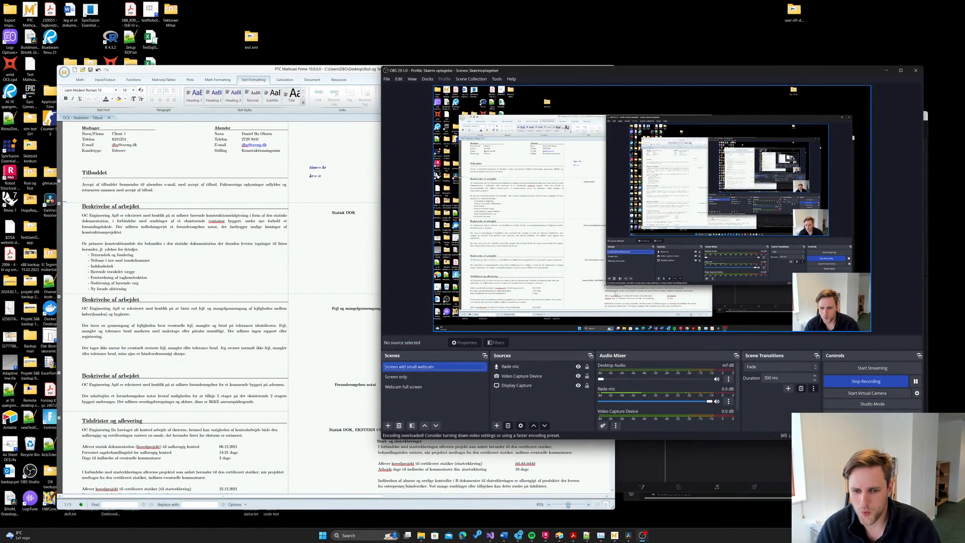
- Bring the Tilbud worksheet window to the front and maximize it
left_click(300, 261)
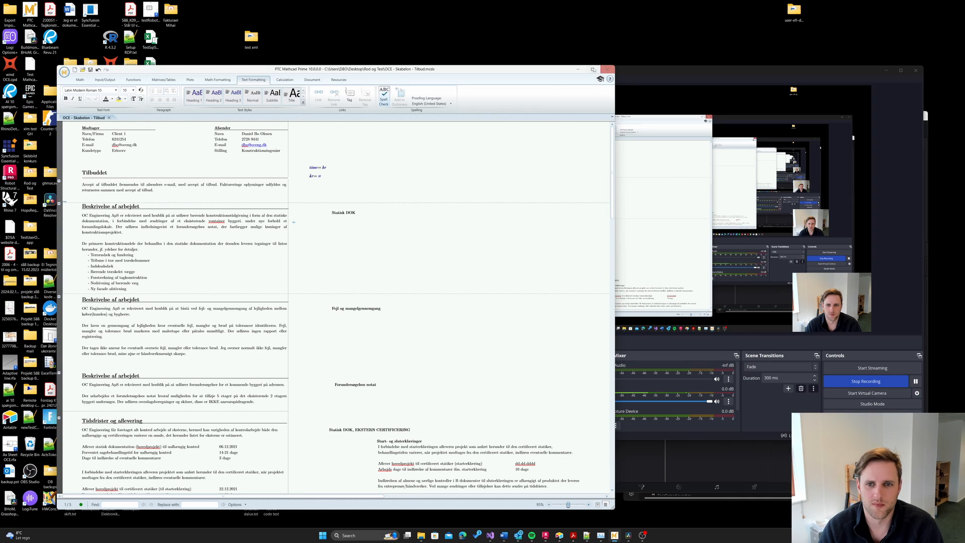
left_click(599, 69)
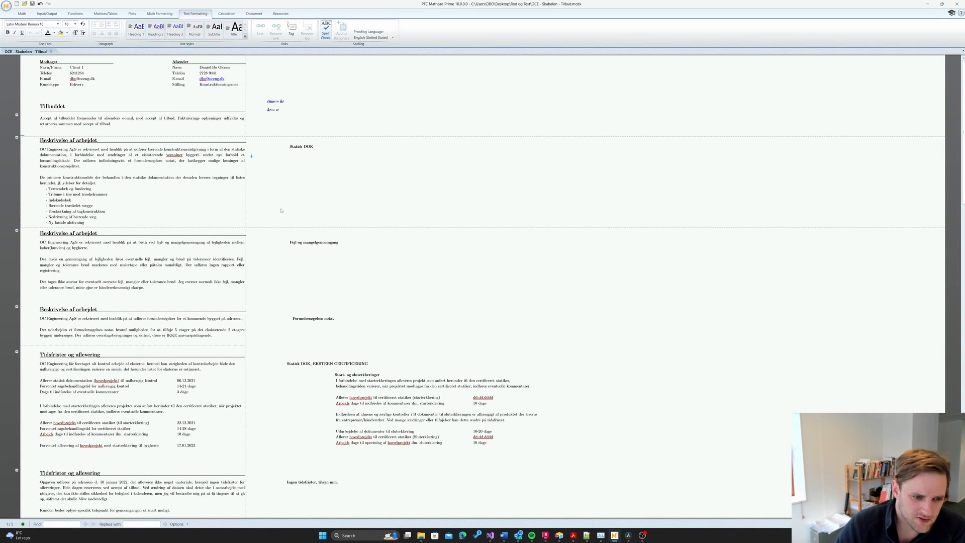
scroll(200, 345, "down", 1)
scroll(138, 316, "up", 1)
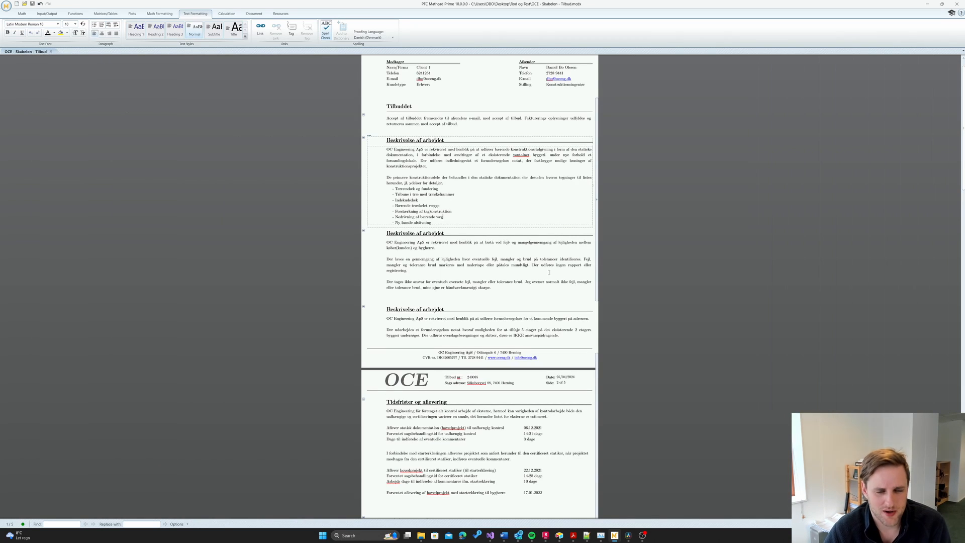
- Add a 1 to the header's Tilbud nr. and replace the Sags adresse text with placeholder text
scroll(466, 95, "up", 1)
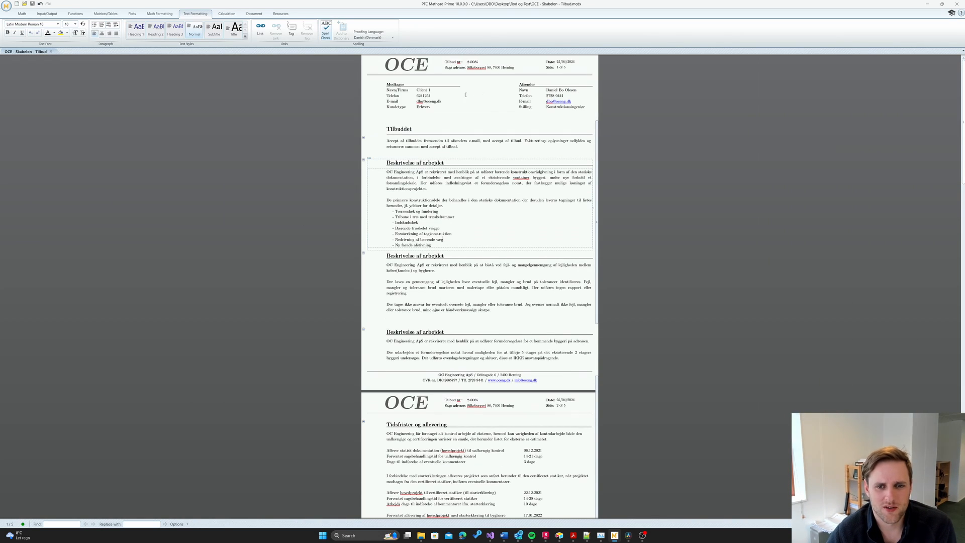
double_click(489, 70)
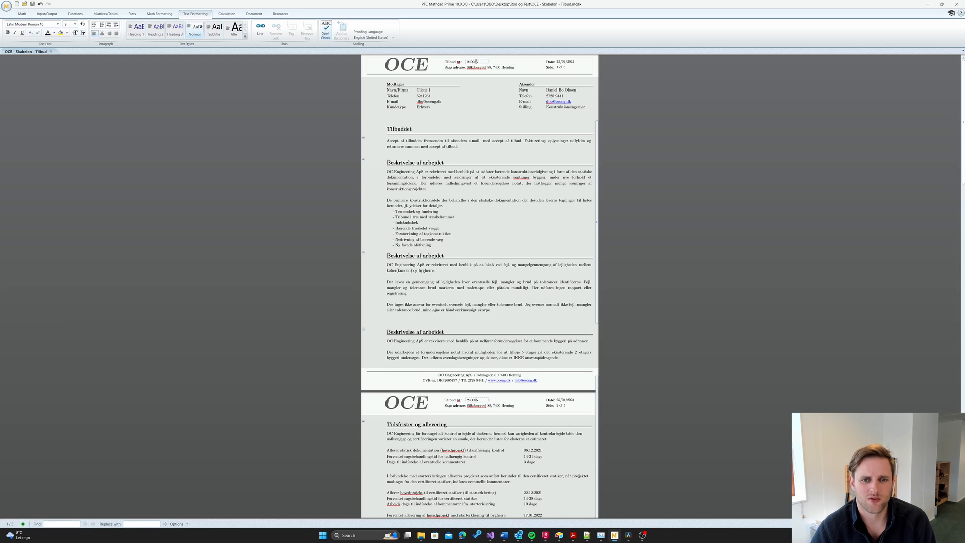
key("Right")
key("Left")
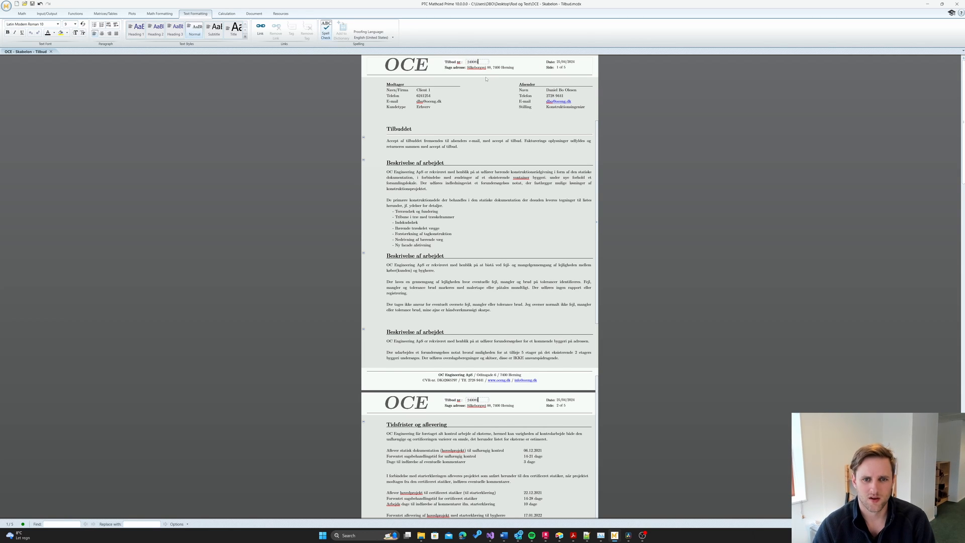
type("10")
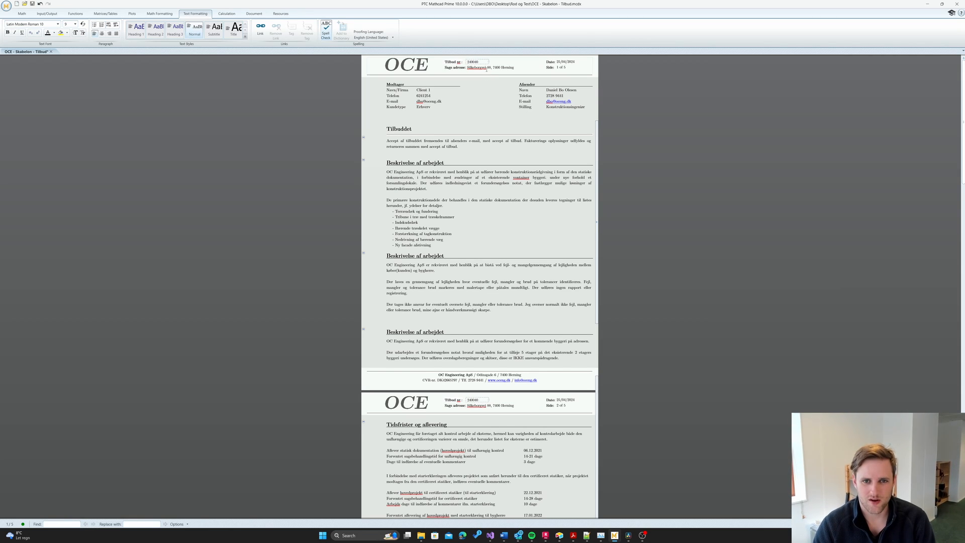
double_click(480, 68)
type("asdofjhsdgf")
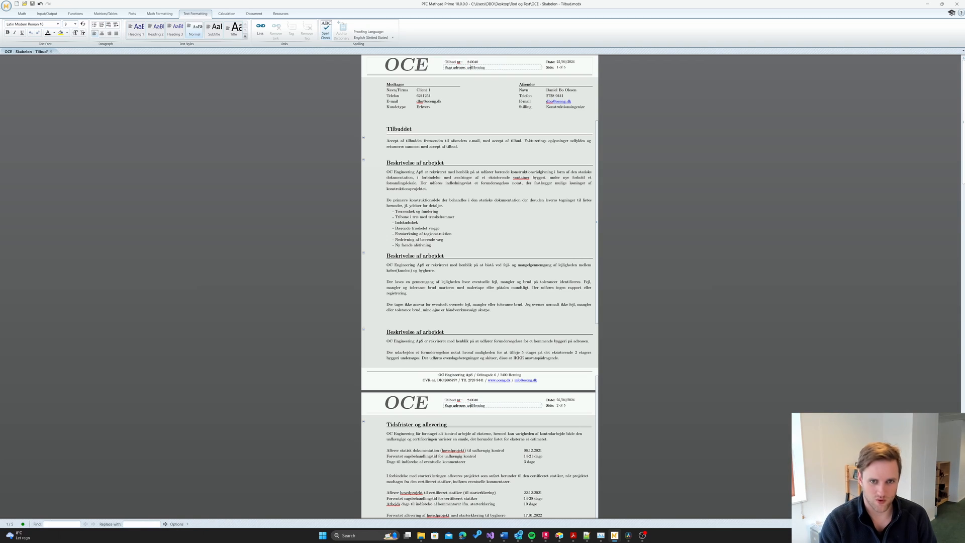
left_click(455, 116)
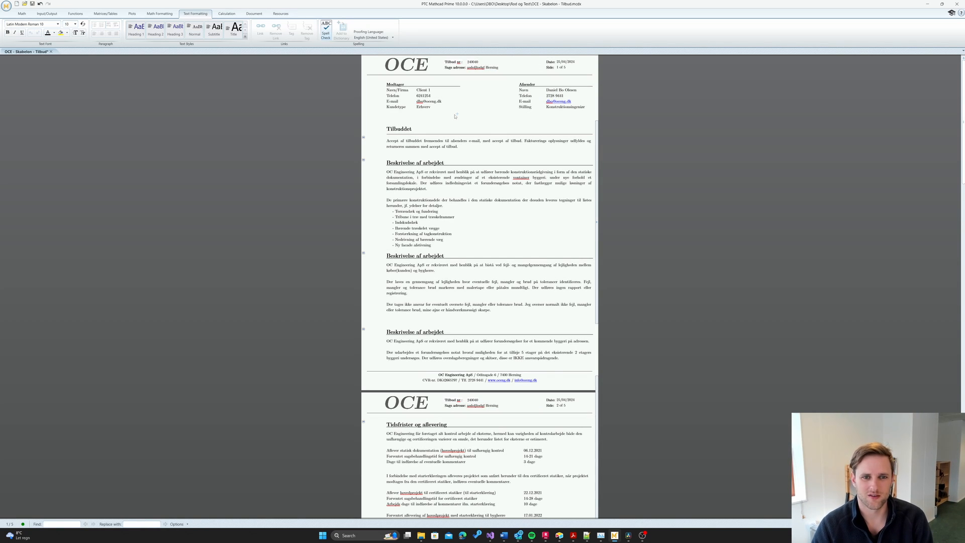
left_click(424, 113)
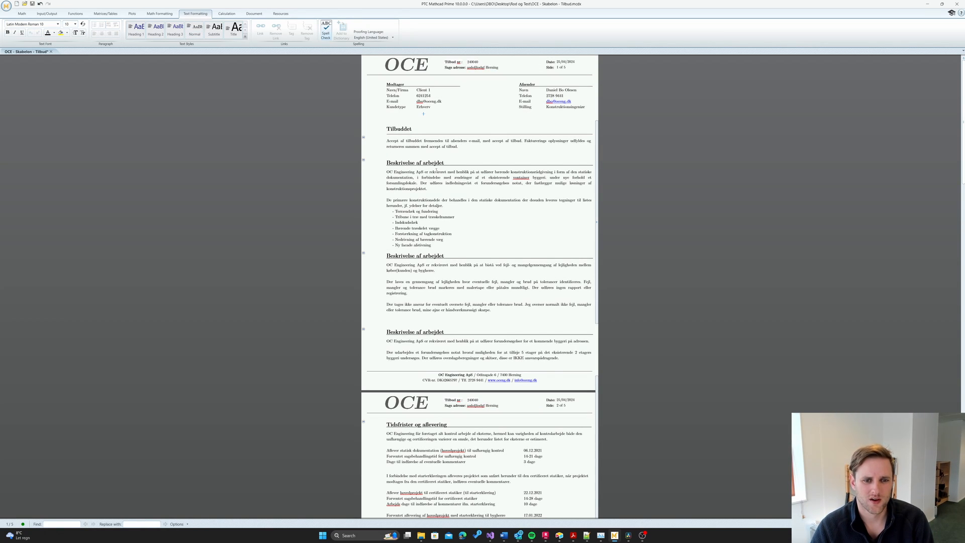
scroll(437, 172, "down", 1)
left_click(491, 212)
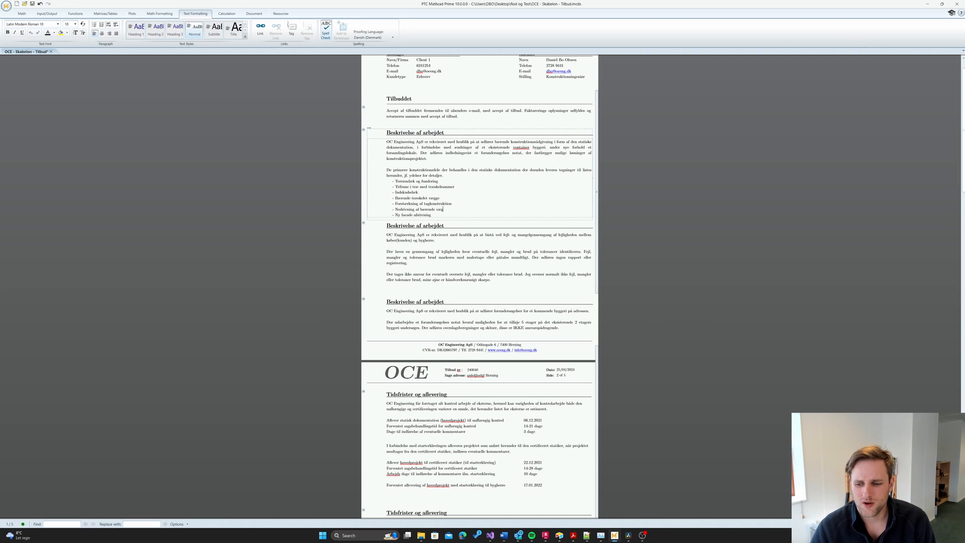
- Switch to draft view and collapse the Fejl og mangelgennemgang and second Beskrivelse af arbejdet sections
left_click(597, 290)
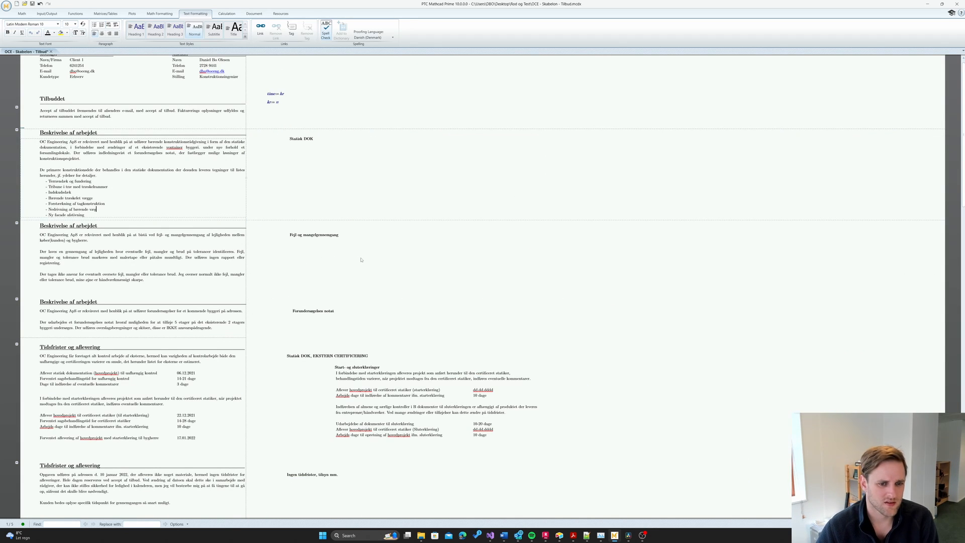
left_click(332, 250)
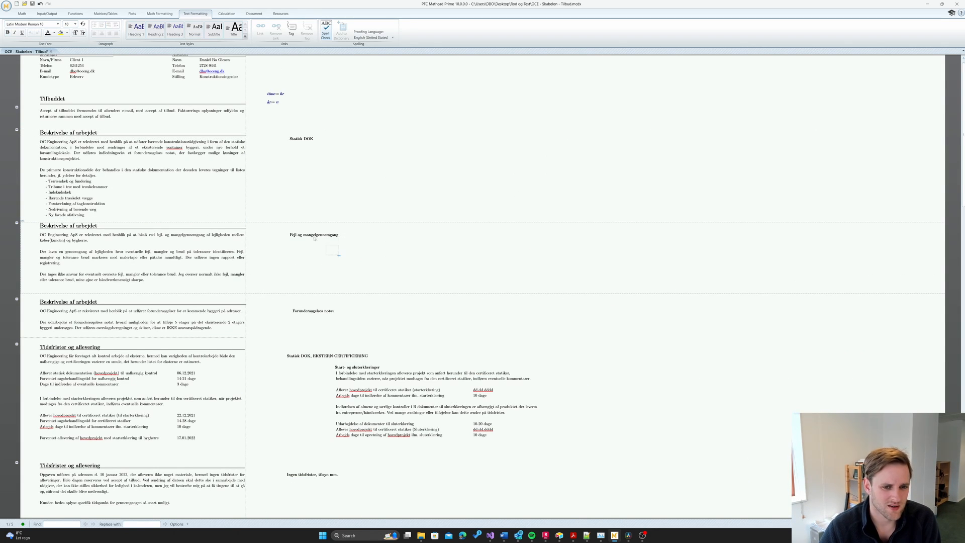
left_click(115, 314)
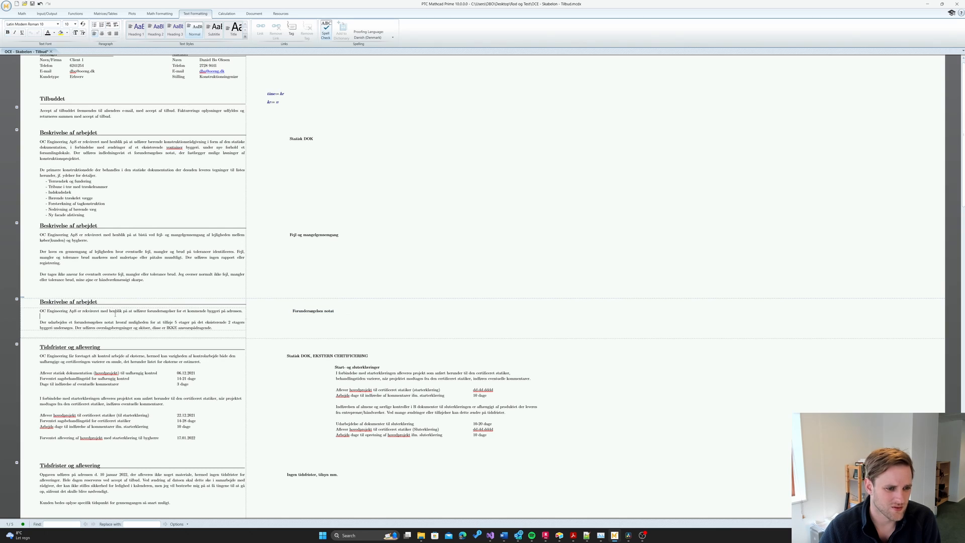
left_click(74, 226)
left_click(72, 132)
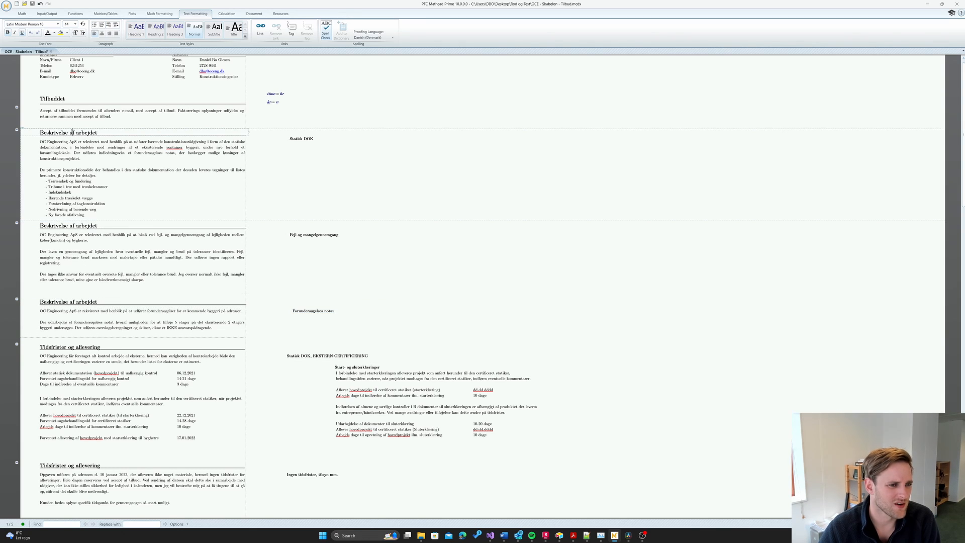
left_click(16, 224)
left_click(16, 229)
- Delete the last three bullet points and the construction project sentence from the first description
left_click(96, 173)
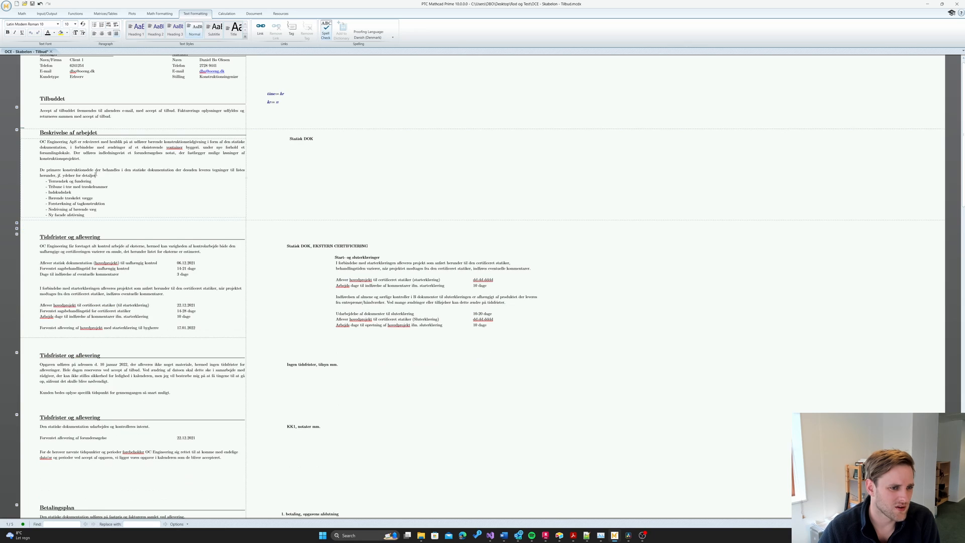
left_click_drag(84, 214, 14, 206)
key("Delete")
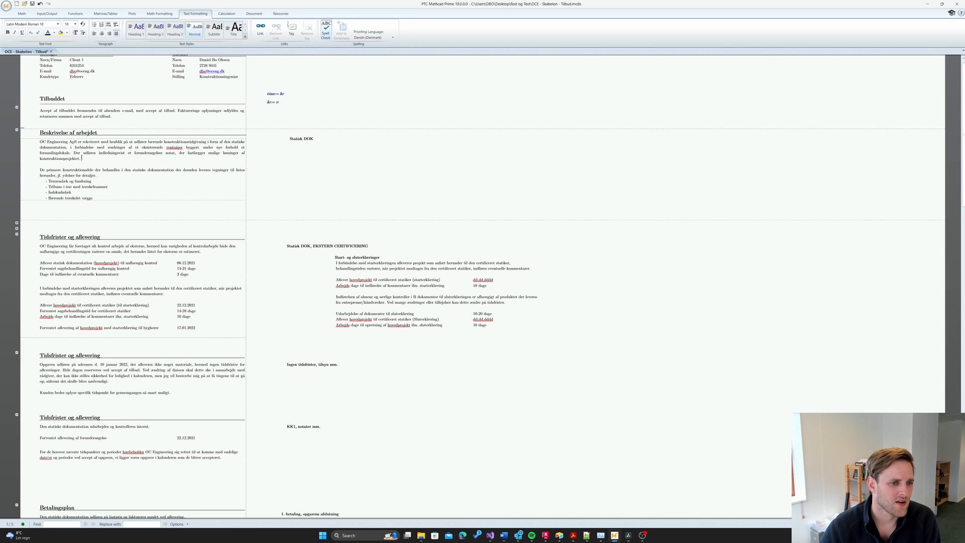
left_click_drag(84, 159, 71, 153)
key("Delete")
left_click(82, 213)
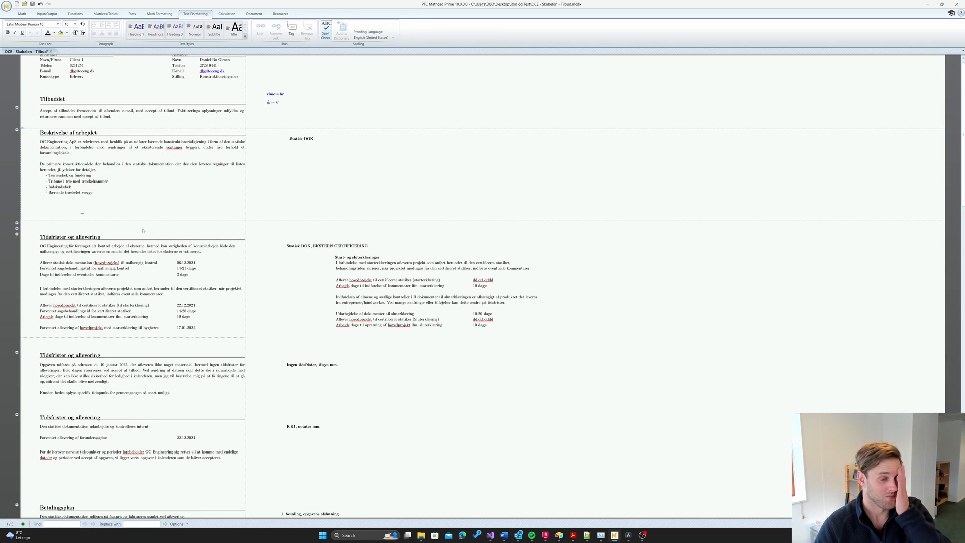
- Remove the blank space below the Beskrivelse af arbejdet area
left_click(40, 230)
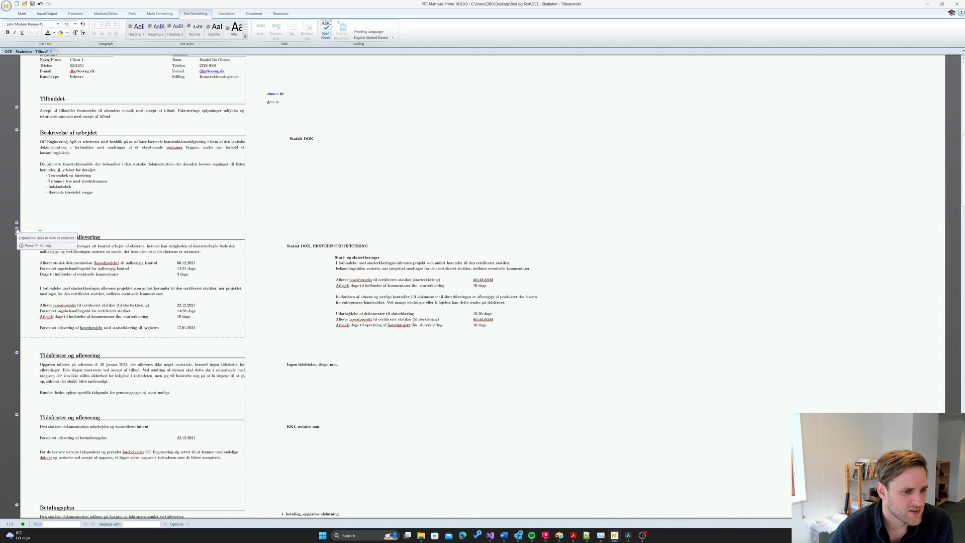
left_click(166, 227)
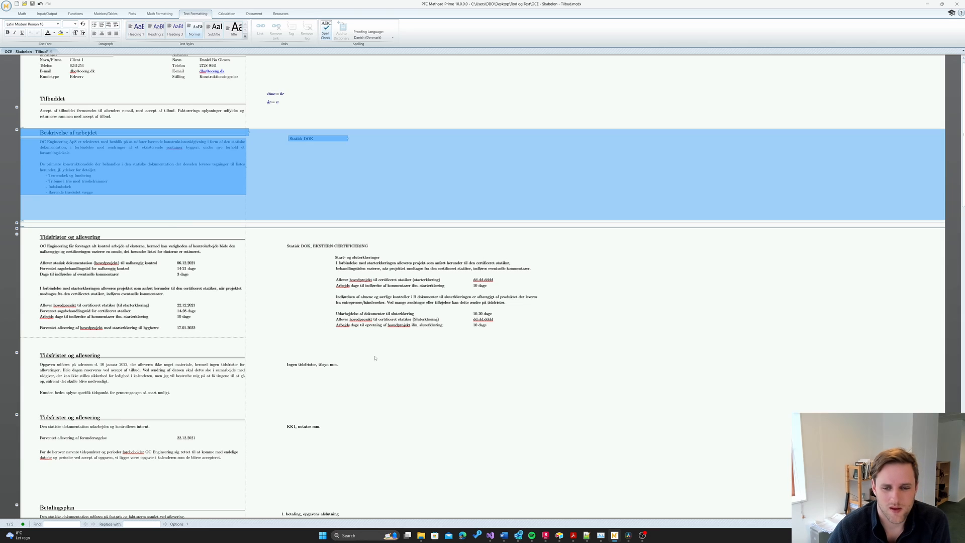
left_click(460, 355)
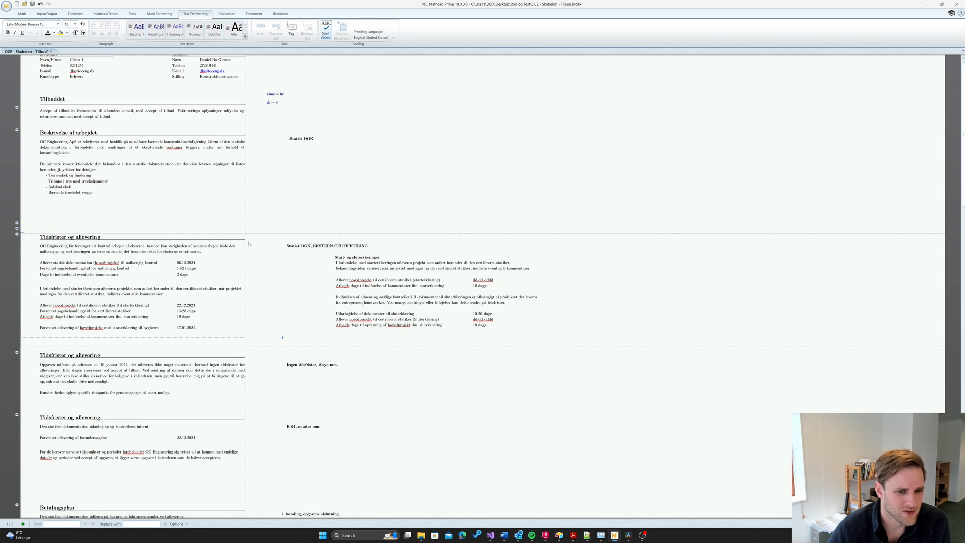
left_click(263, 220)
key("BackSpace")
key("BackSpace")
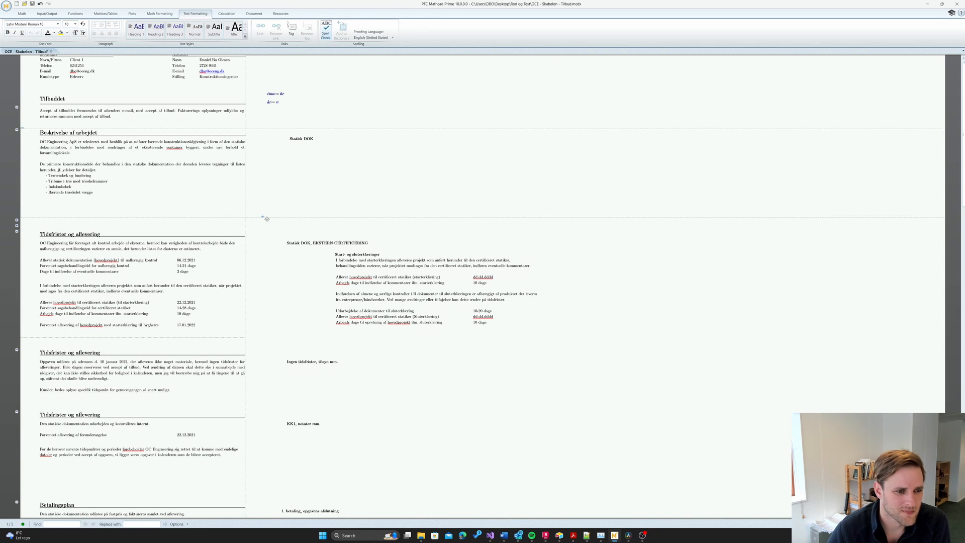
- Collapse the detailed and the second Tidsfrister og aflevering sections
left_click(261, 273)
scroll(92, 299, "down", 3)
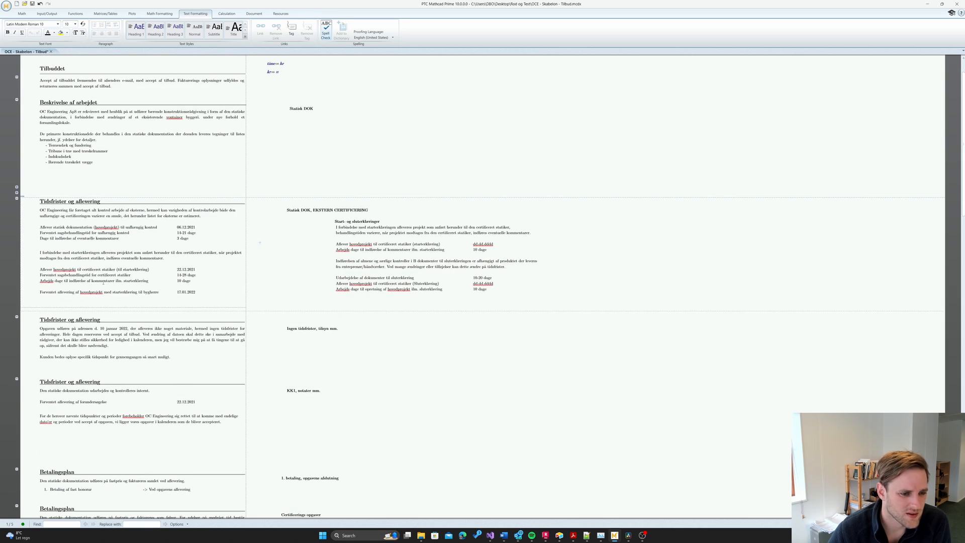
left_click(79, 332)
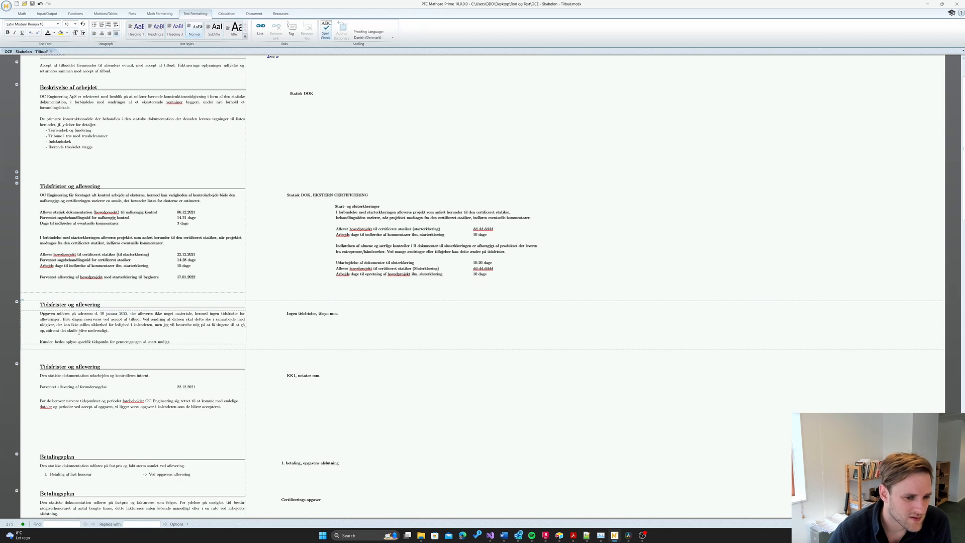
left_click(78, 304)
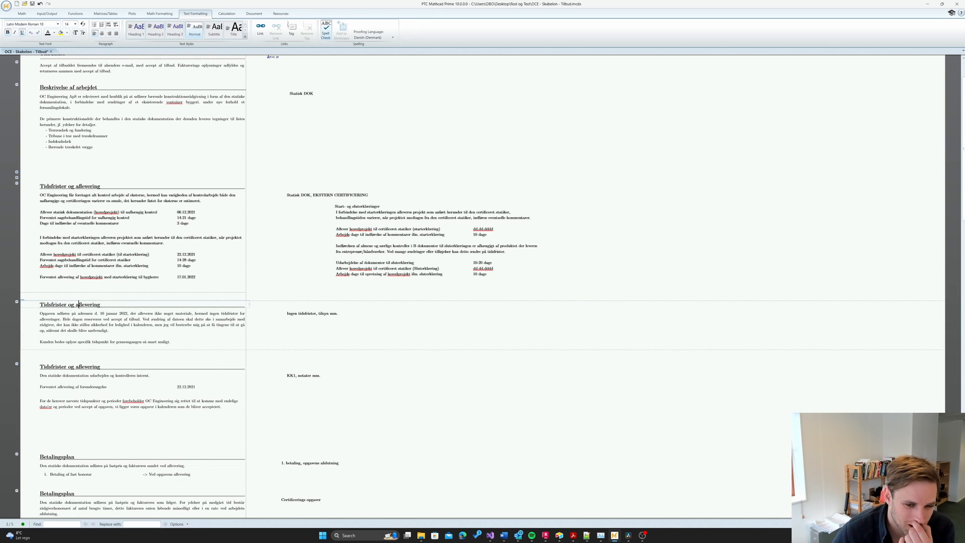
left_click(16, 184)
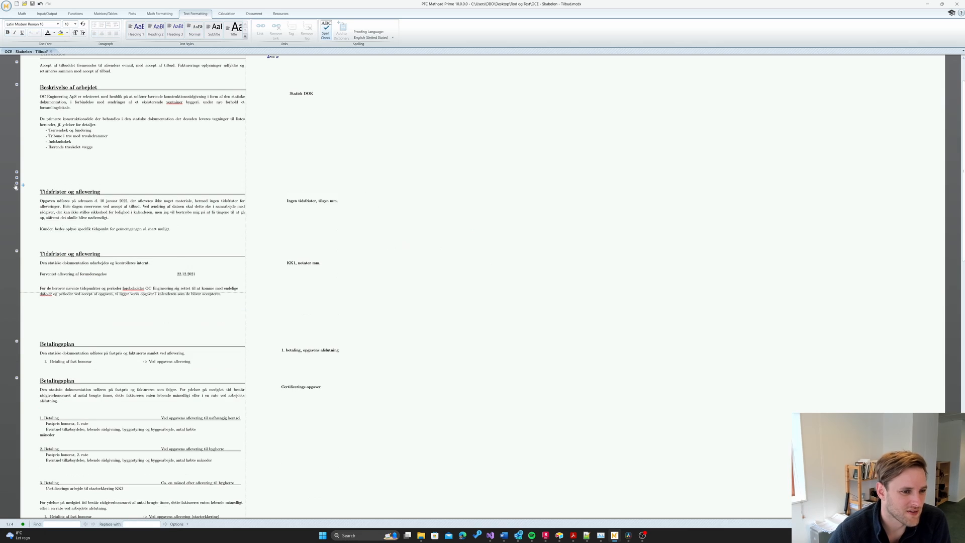
left_click(16, 189)
left_click_drag(93, 270, 60, 193)
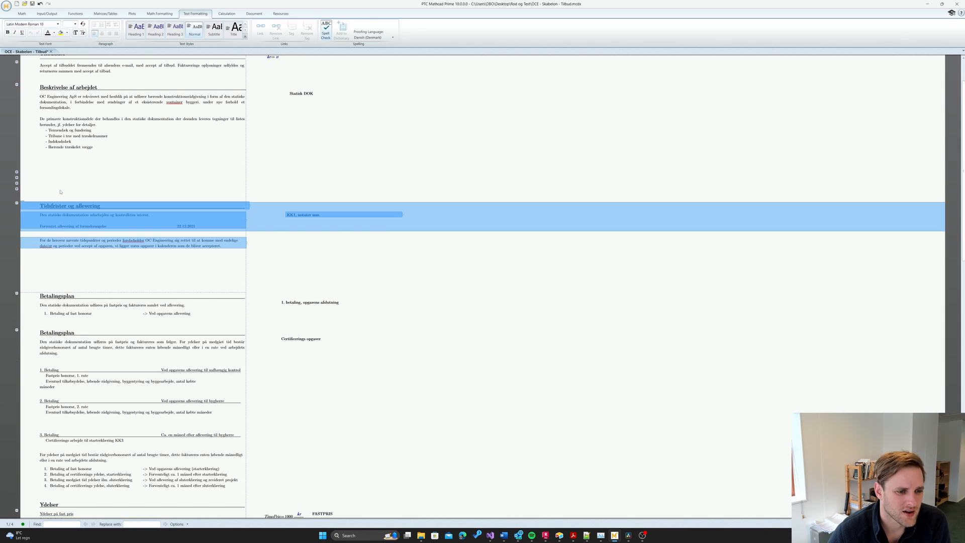
left_click(158, 278)
- Add a blank line of space before the Betalingsplan section
key("Return")
left_click(271, 352)
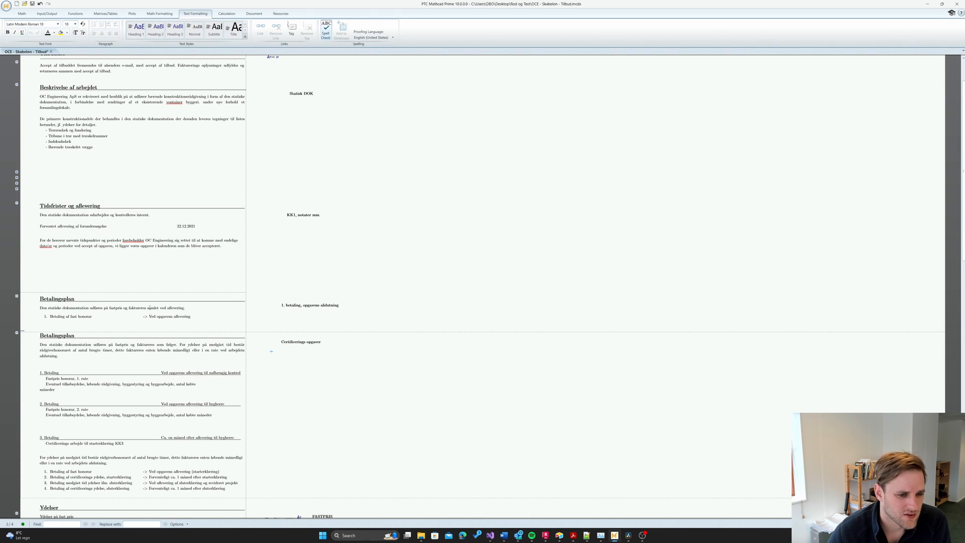
left_click(161, 316)
scroll(88, 336, "down", 2)
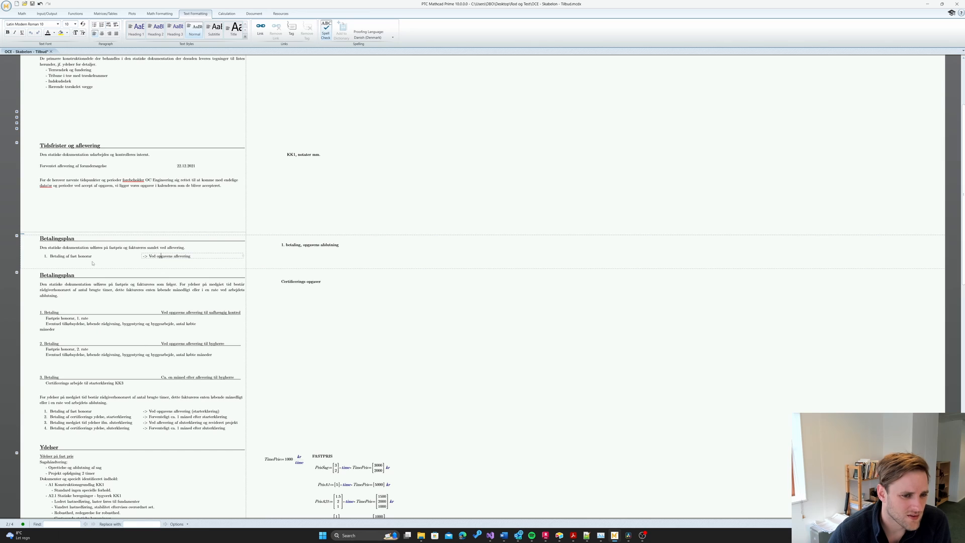
left_click(267, 259)
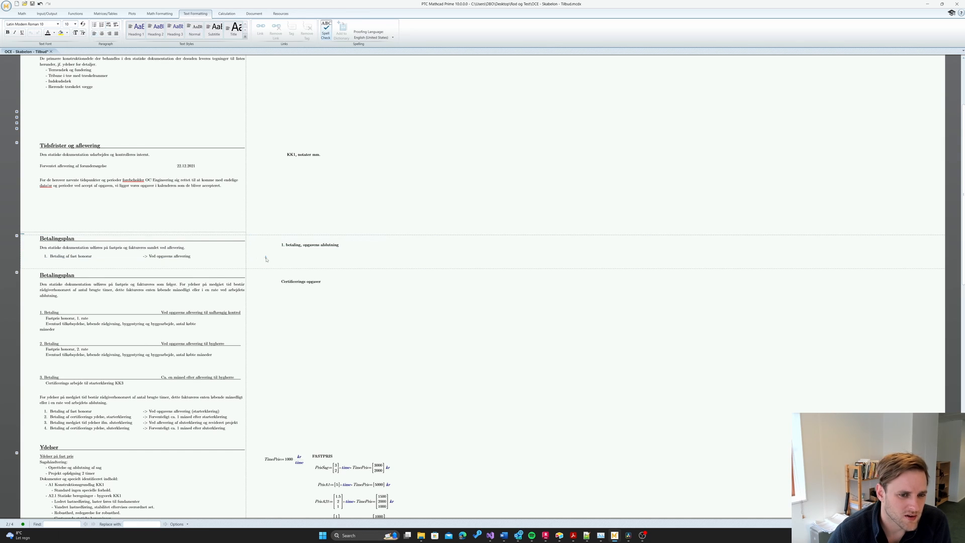
- Collapse the second, detailed Betalingsplan section, leaving the short payment plan visible
left_click(17, 273)
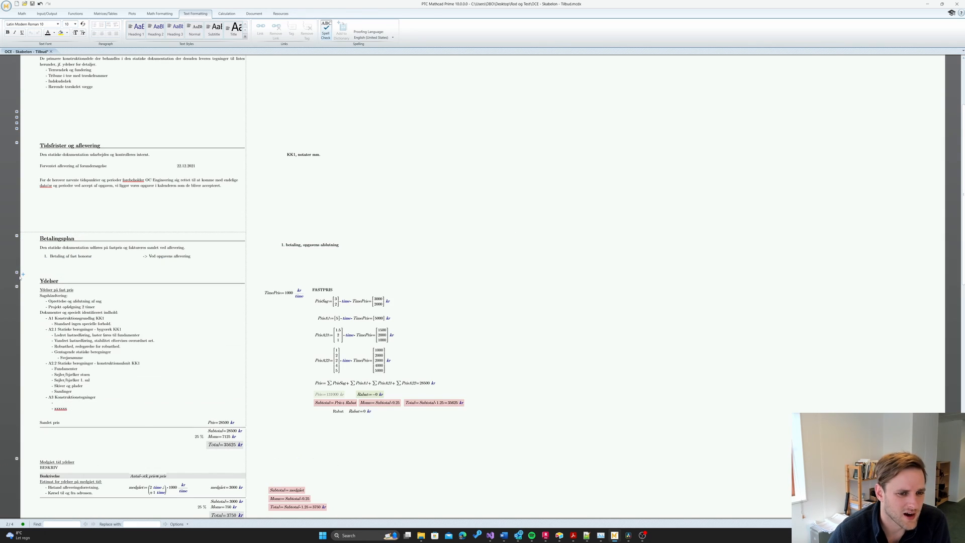
left_click(274, 266)
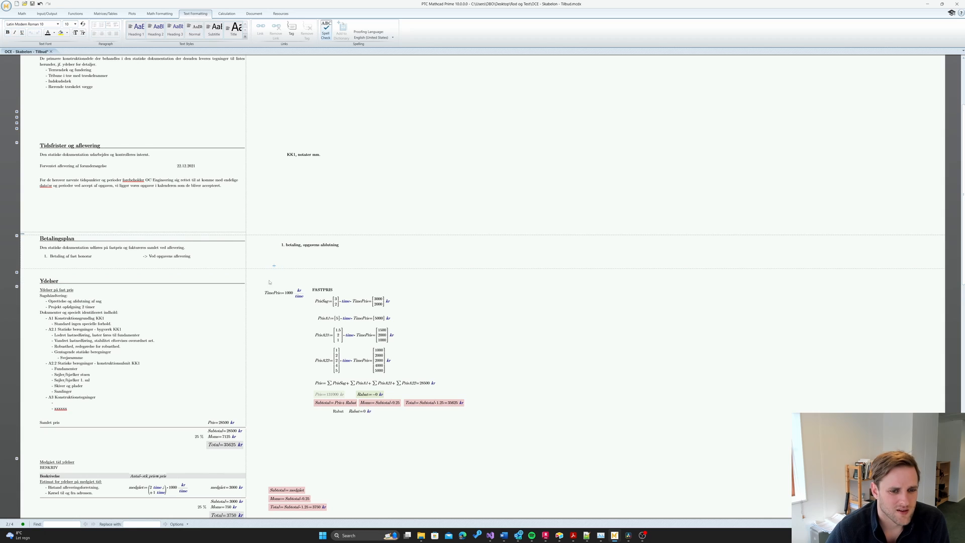
left_click(41, 275)
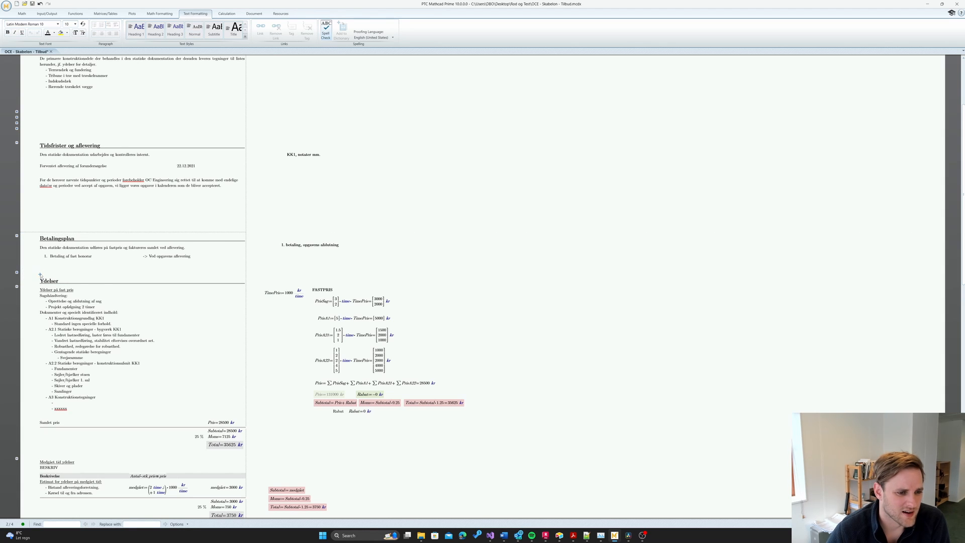
left_click(17, 273)
left_click(17, 273)
left_click(17, 273)
left_click(16, 273)
left_click(279, 270)
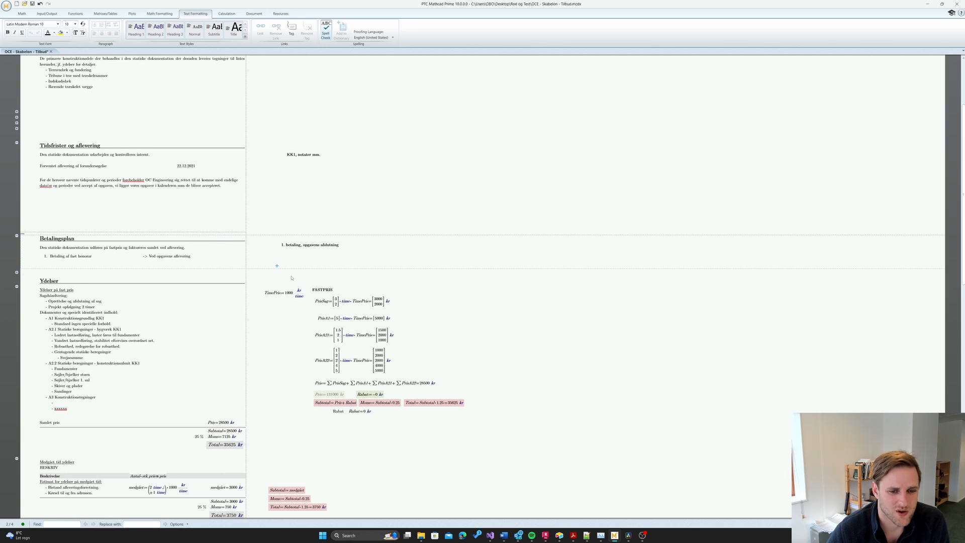
scroll(302, 274, "down", 1)
left_click(382, 250)
scroll(85, 272, "down", 1)
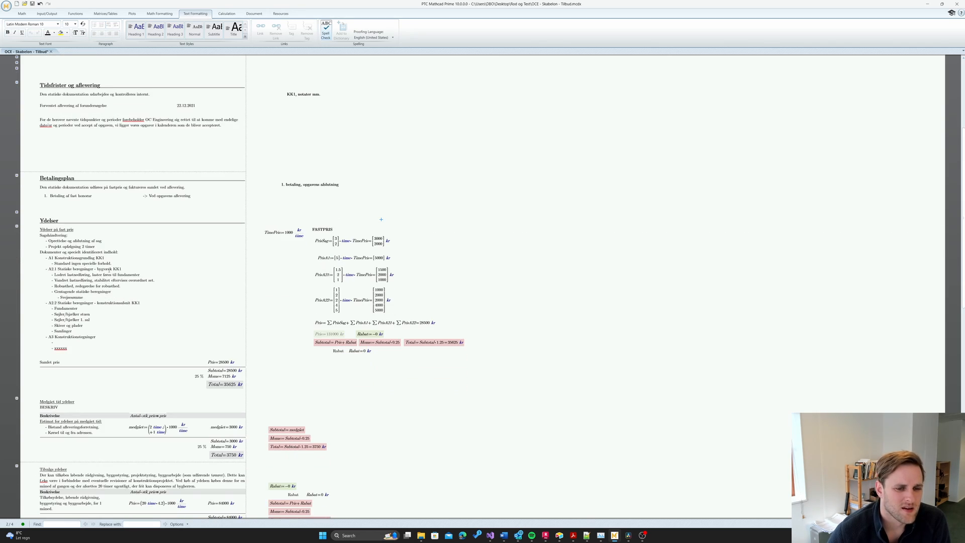
- Collapse the Medgået tid ydelser and Tilvalgs ydelser areas so Ydelser runs into Aftalegrundlag
left_click_drag(344, 392, 217, 219)
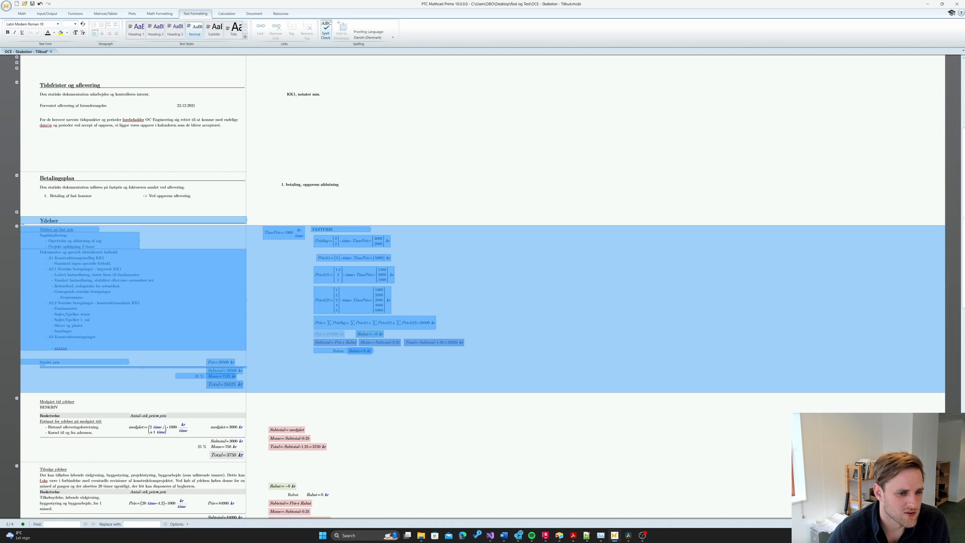
left_click(305, 380)
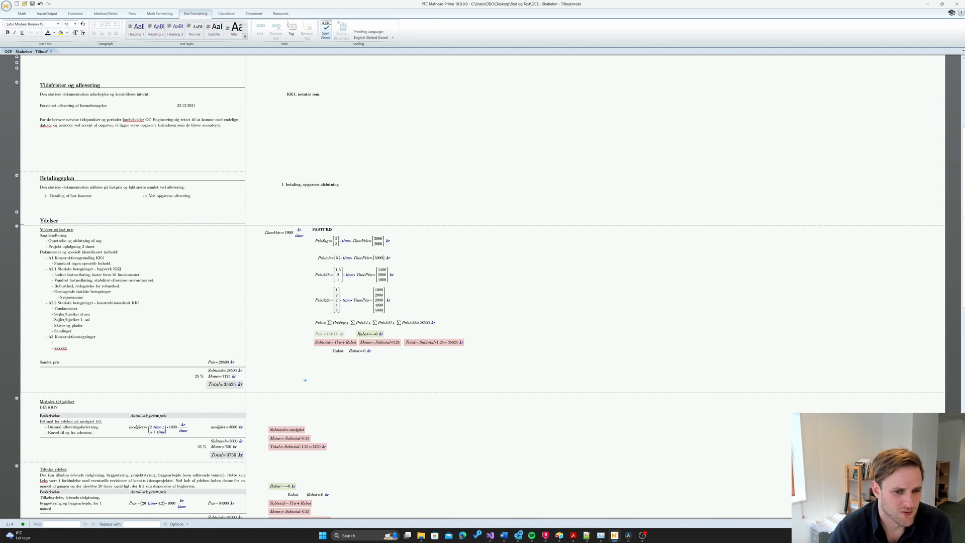
scroll(137, 295, "down", 3)
scroll(136, 296, "down", 2)
left_click(63, 297)
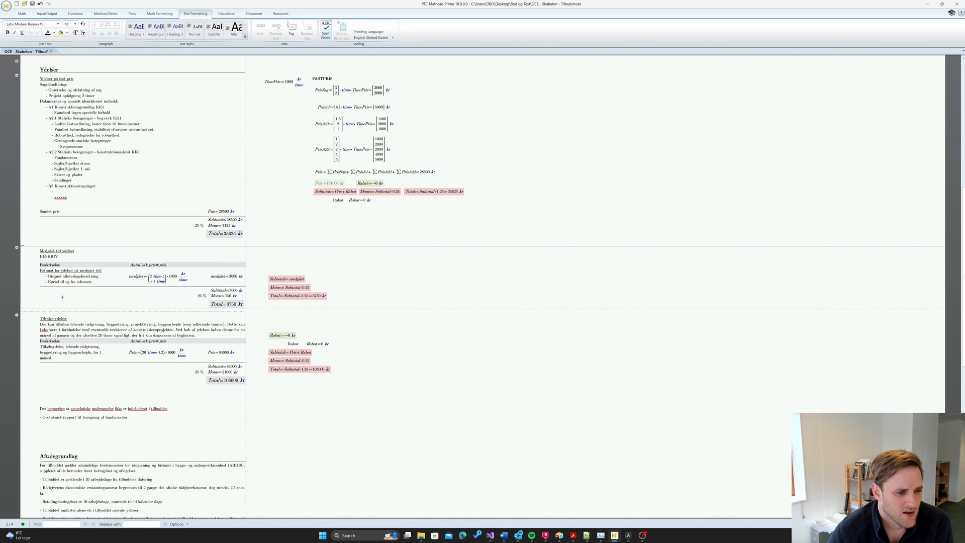
left_click_drag(39, 252, 74, 251)
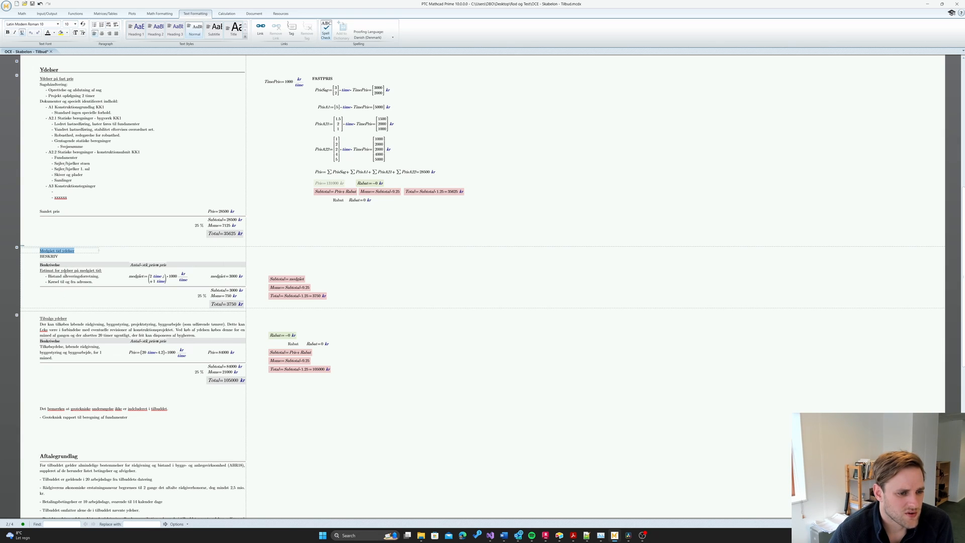
left_click(33, 252)
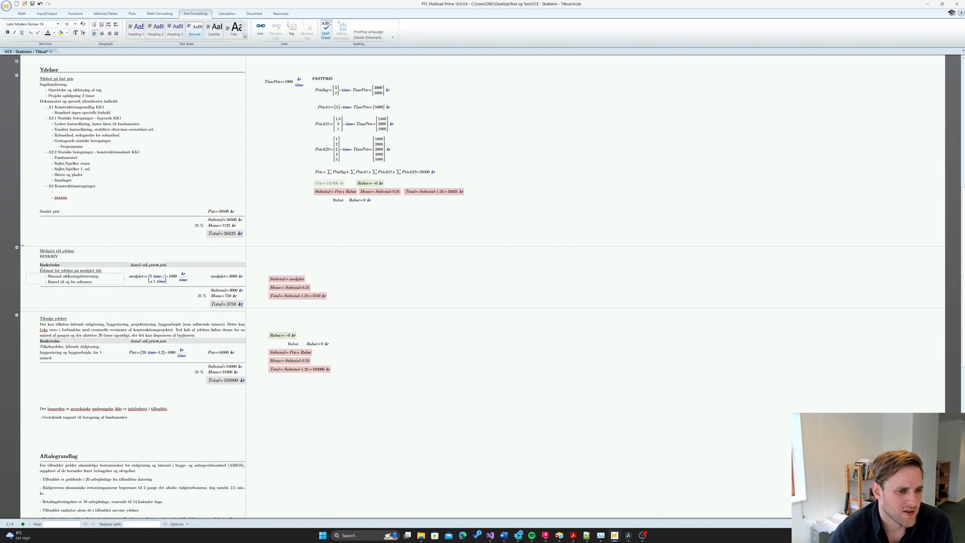
left_click(16, 247)
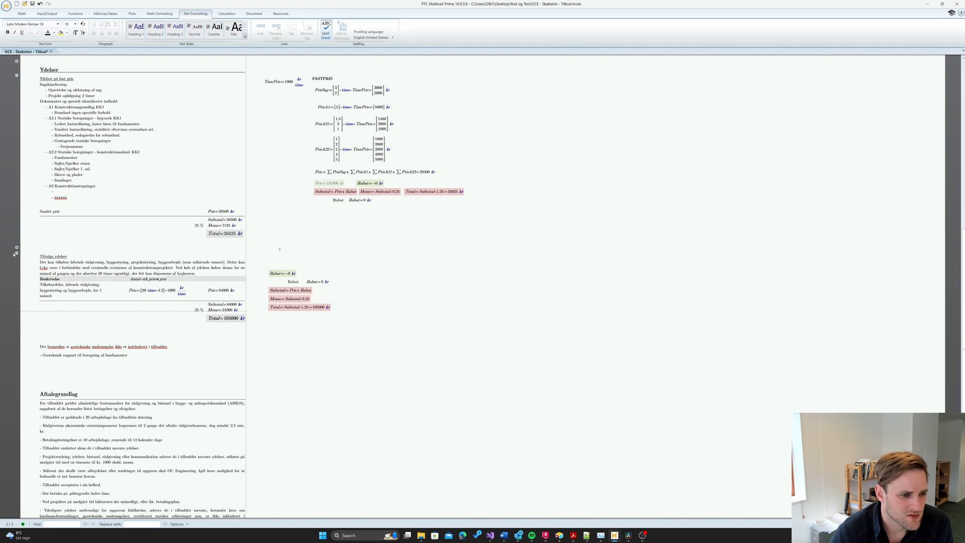
left_click(17, 254)
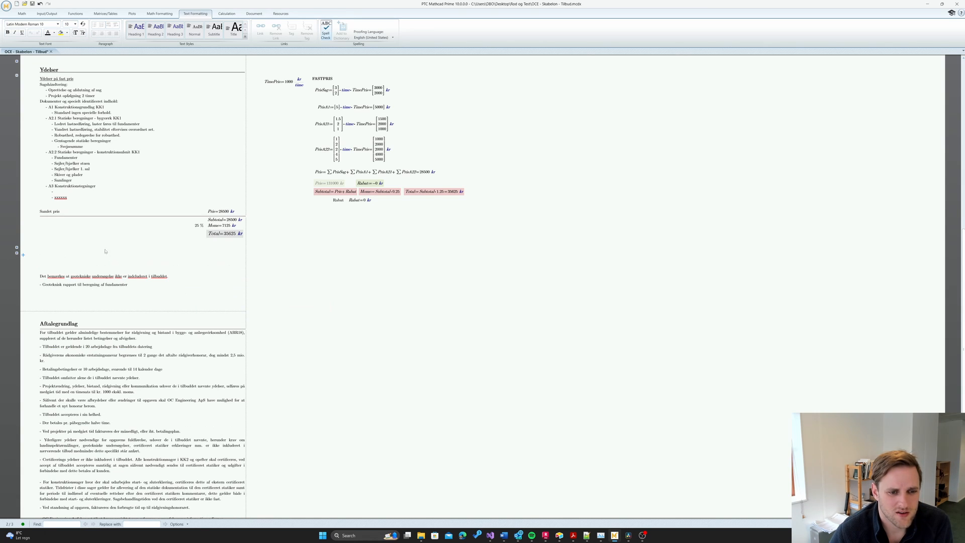
left_click_drag(27, 264, 27, 264)
left_click(144, 295)
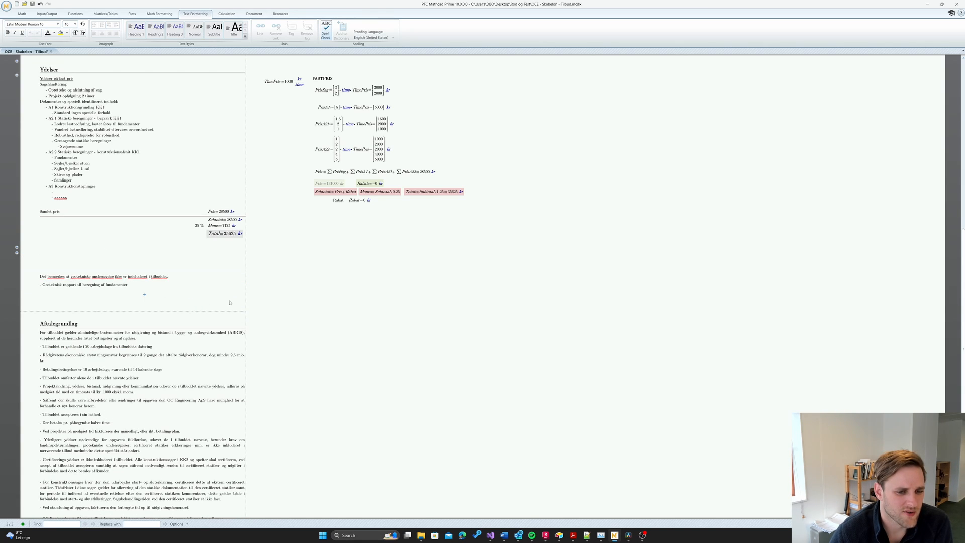
scroll(241, 311, "down", 3)
left_click_drag(338, 447, 202, 274)
left_click(367, 298)
- Switch to page layout view and add space below the Tilbuddet paragraph
scroll(367, 298, "up", 4)
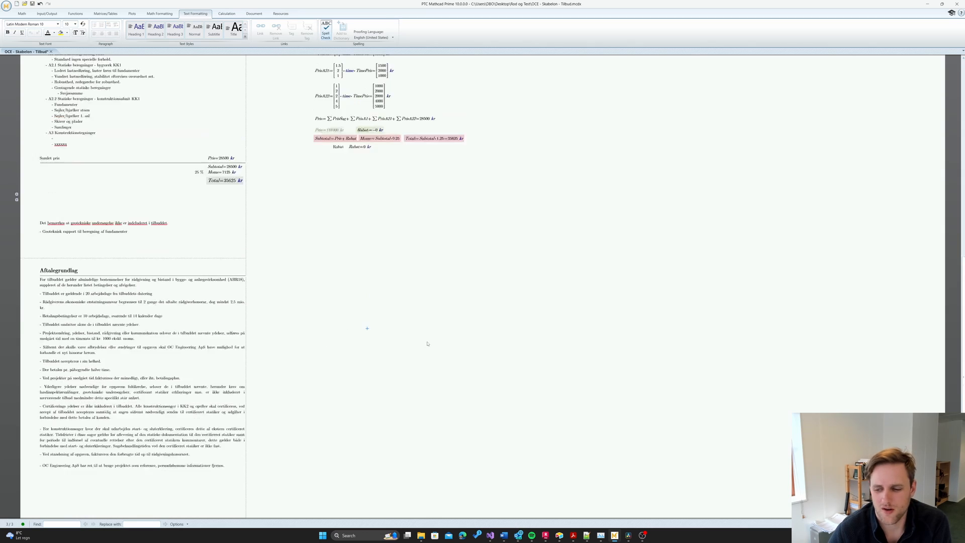
left_click(949, 524)
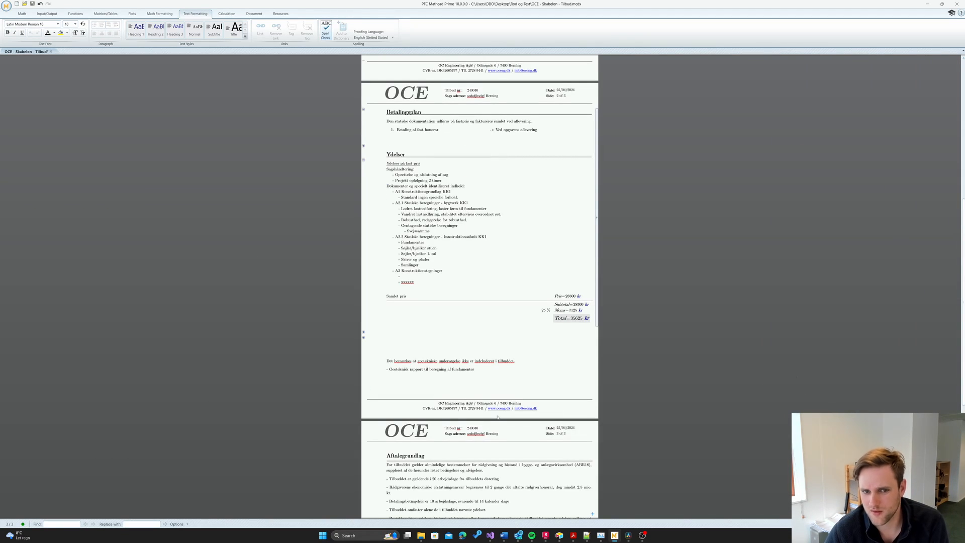
scroll(482, 340, "up", 10)
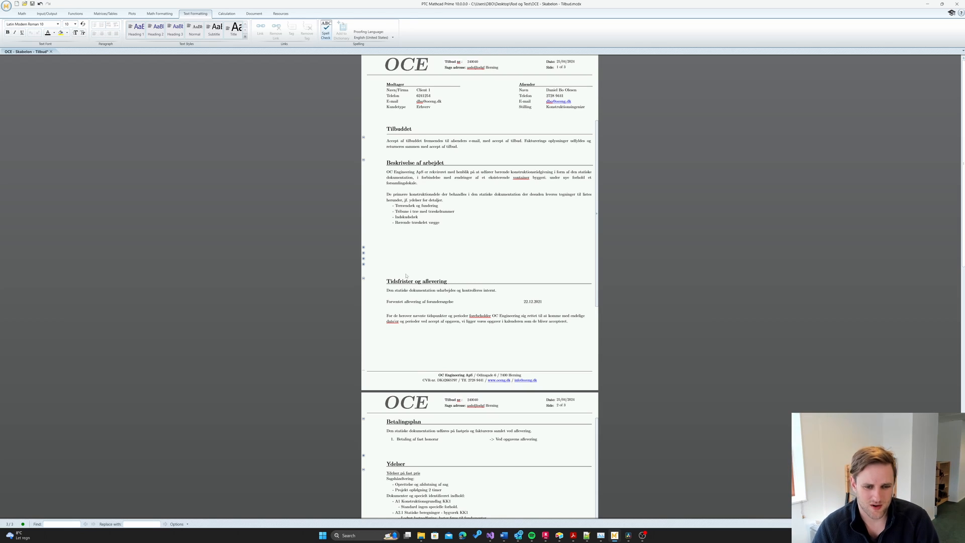
left_click_drag(537, 341, 375, 255)
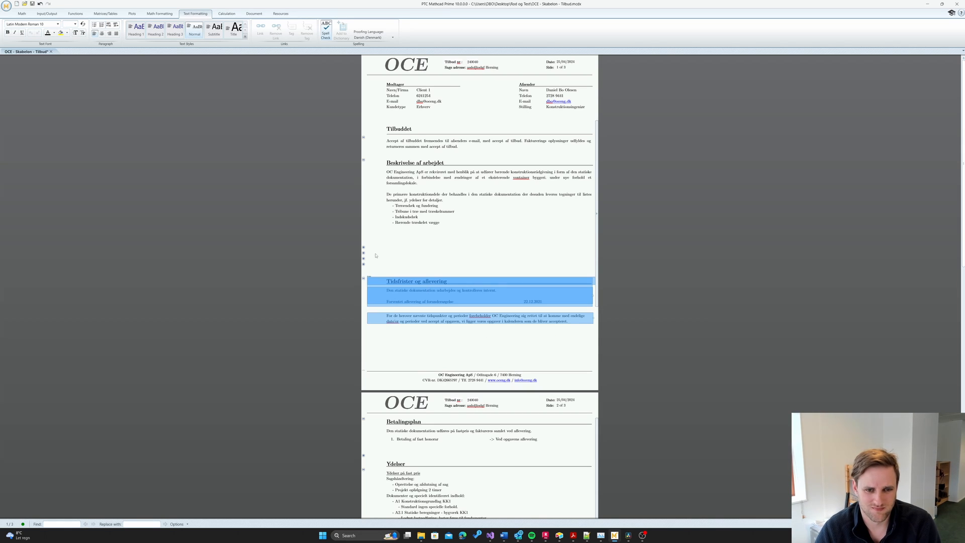
left_click(461, 148)
key("Return")
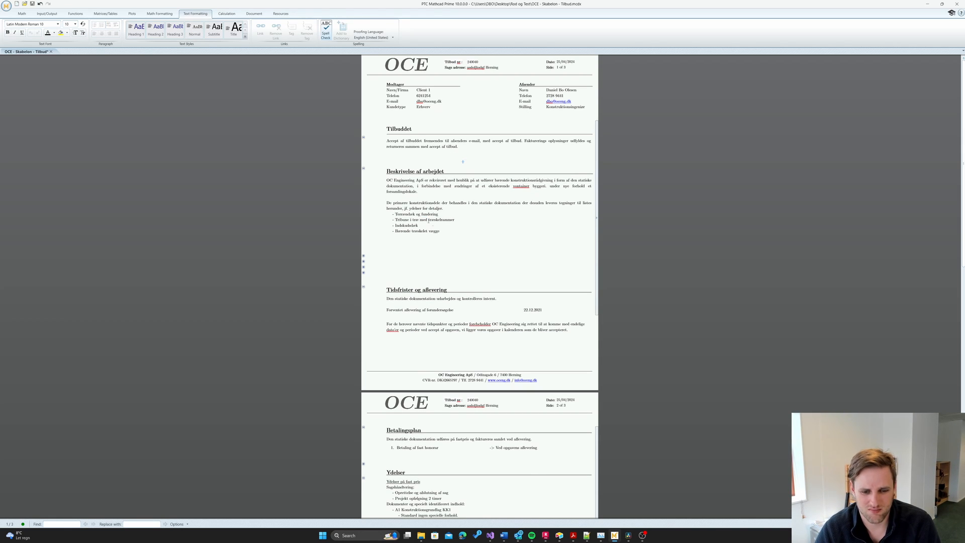
- Nudge the two geotechnical report notes at the bottom of page 2 slightly down
scroll(471, 302, "down", 2)
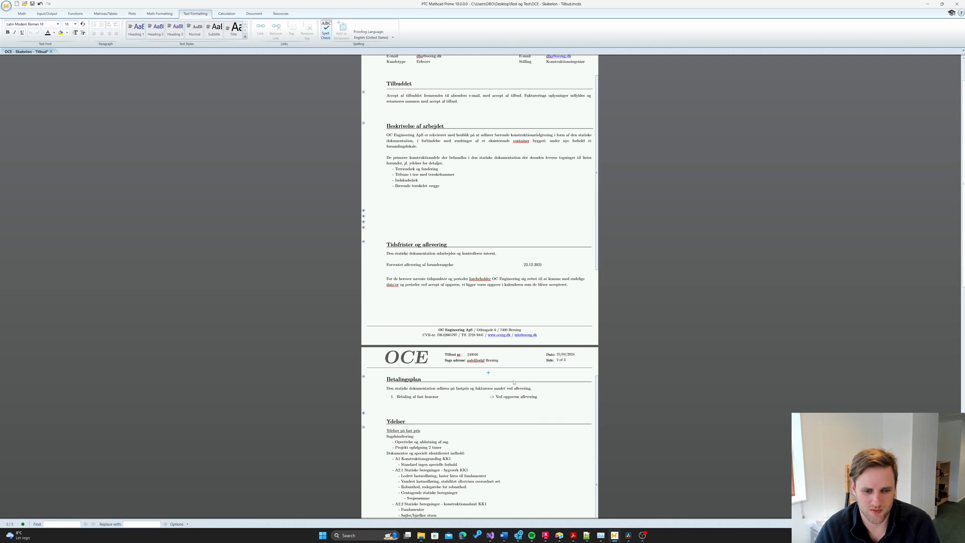
scroll(516, 404, "down", 3)
scroll(516, 404, "down", 3)
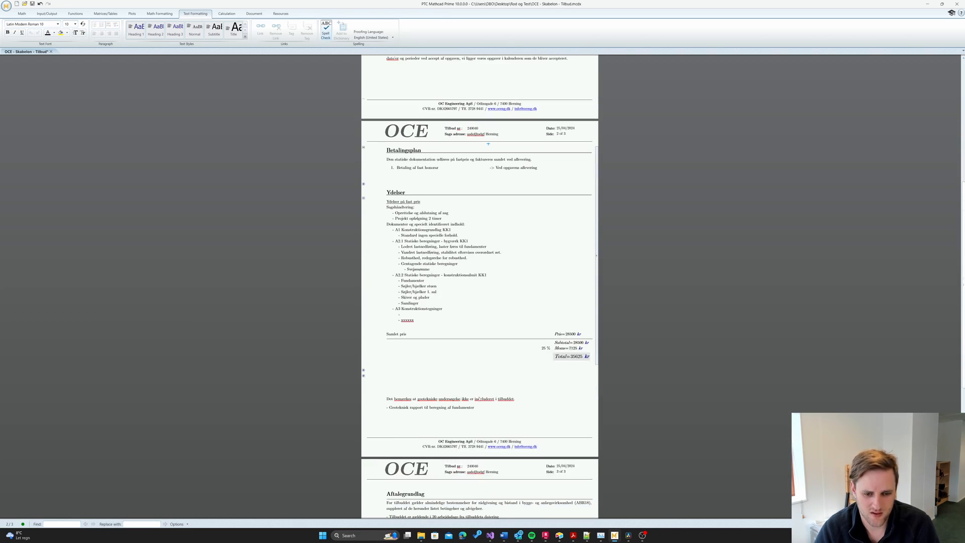
scroll(458, 347, "down", 2)
left_click_drag(423, 316, 422, 314)
key("Down")
key("Down")
key("Down")
key("Down")
key("Down")
key("Down")
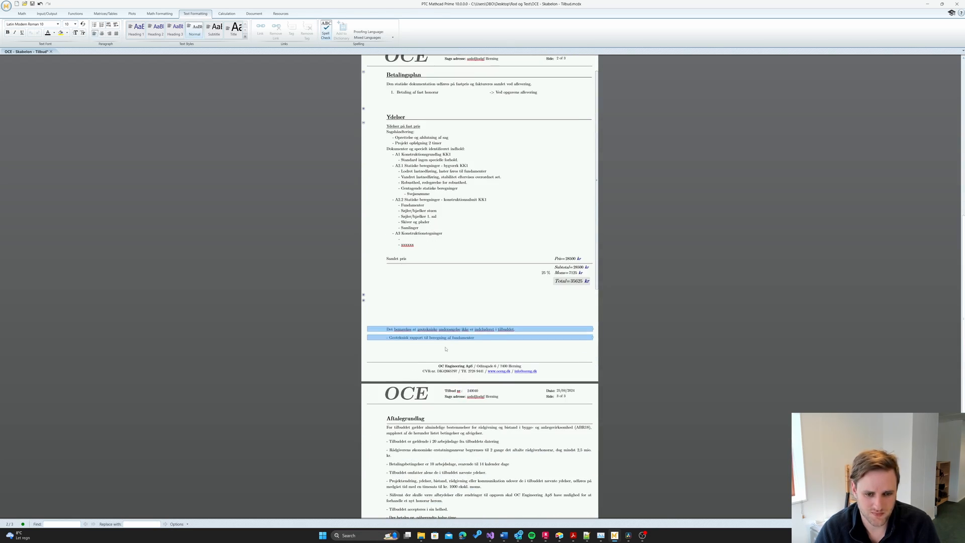
left_click(435, 323)
scroll(480, 405, "down", 3)
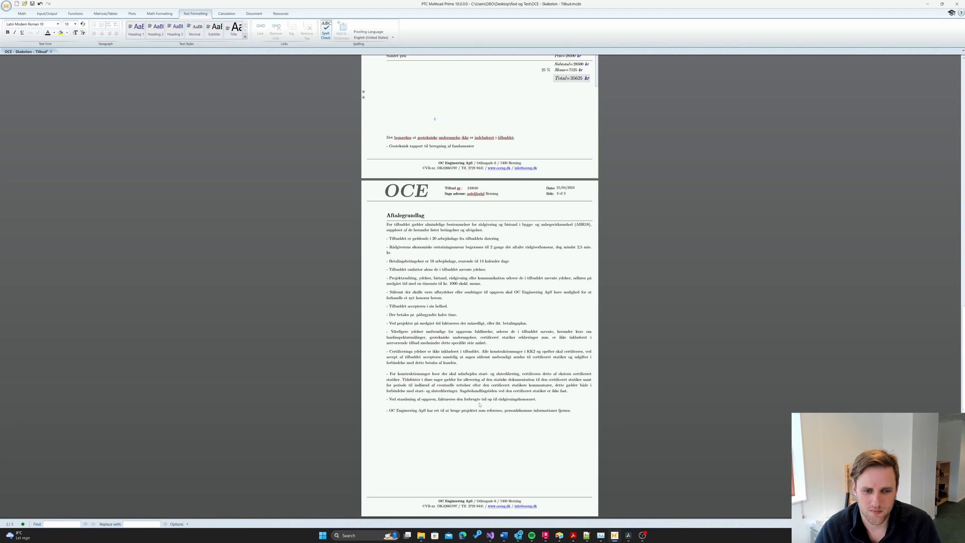
scroll(480, 404, "up", 12)
- Save the worksheet as PDF, overwriting 'OCE - Skabelon - Tilbud.pdf'
scroll(46, 30, "up", 2)
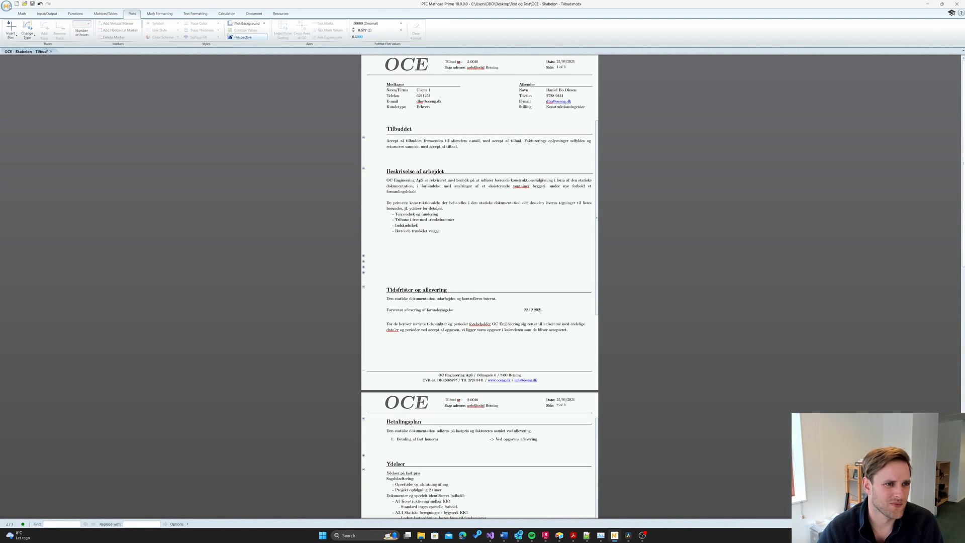
left_click(6, 6)
mouse_move(31, 60)
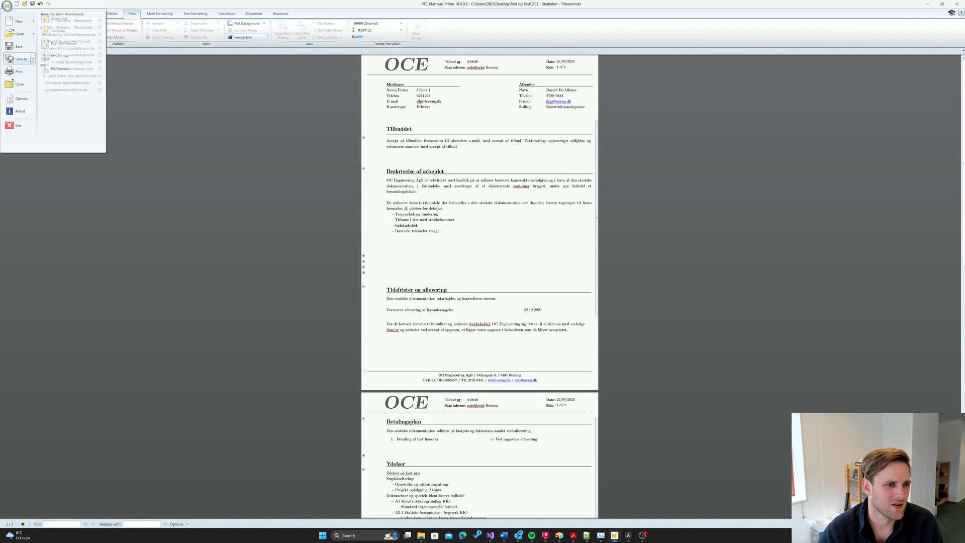
left_click(61, 68)
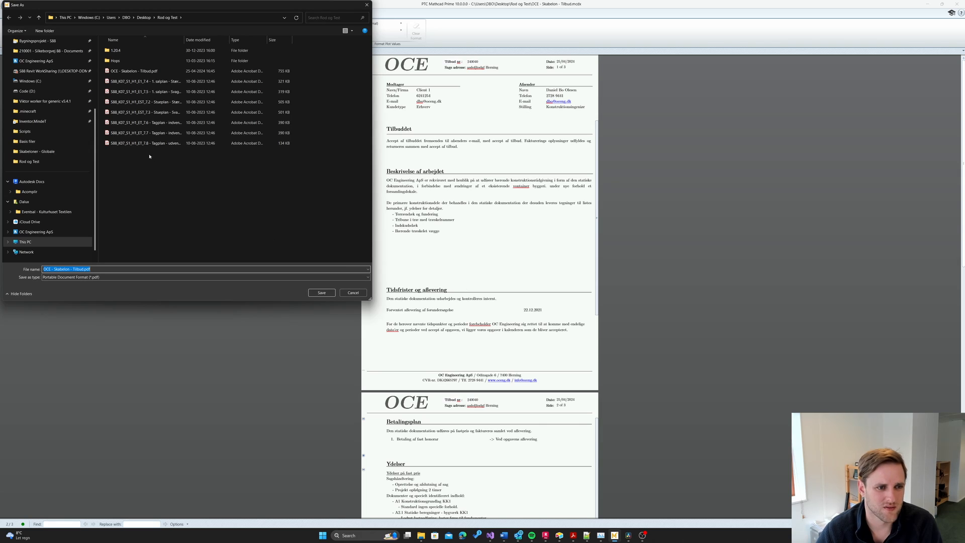
left_click(320, 293)
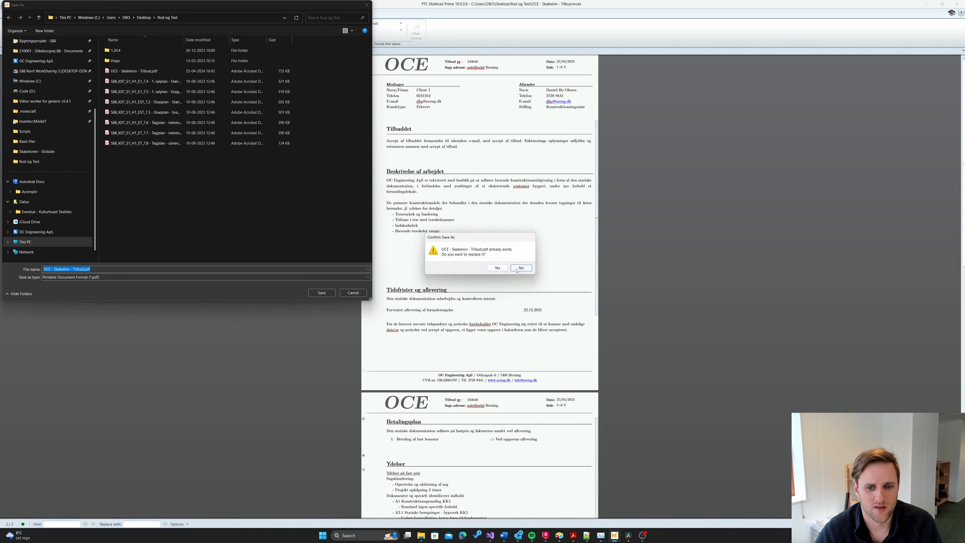
left_click(497, 267)
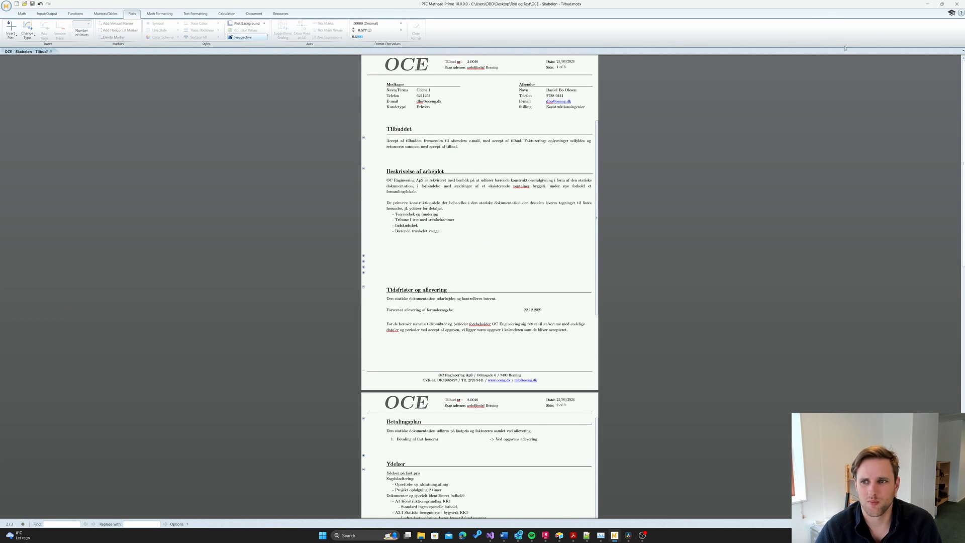
- View the exported Tilbud PDF full screen in Acrobat and scroll through its pages
left_click_drag(906, 6, 834, 78)
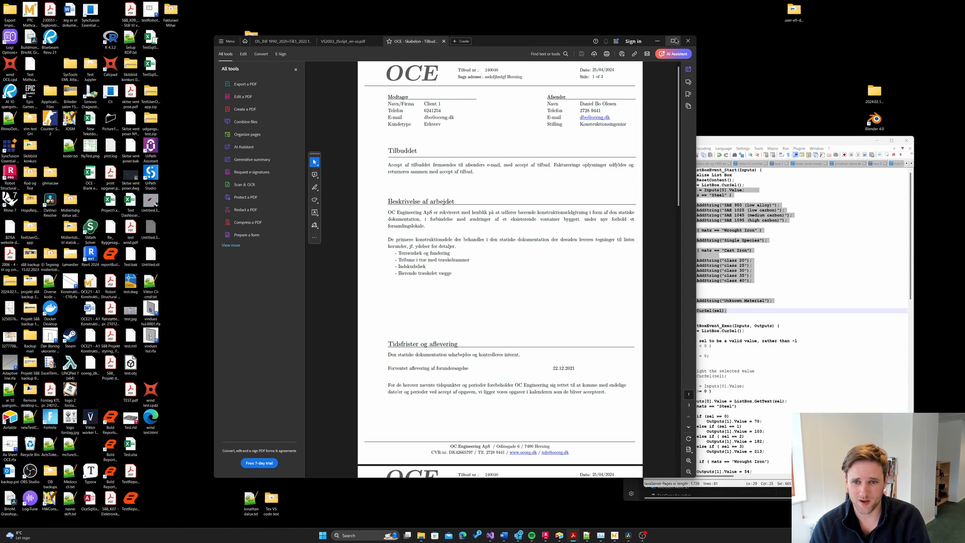
left_click(673, 41)
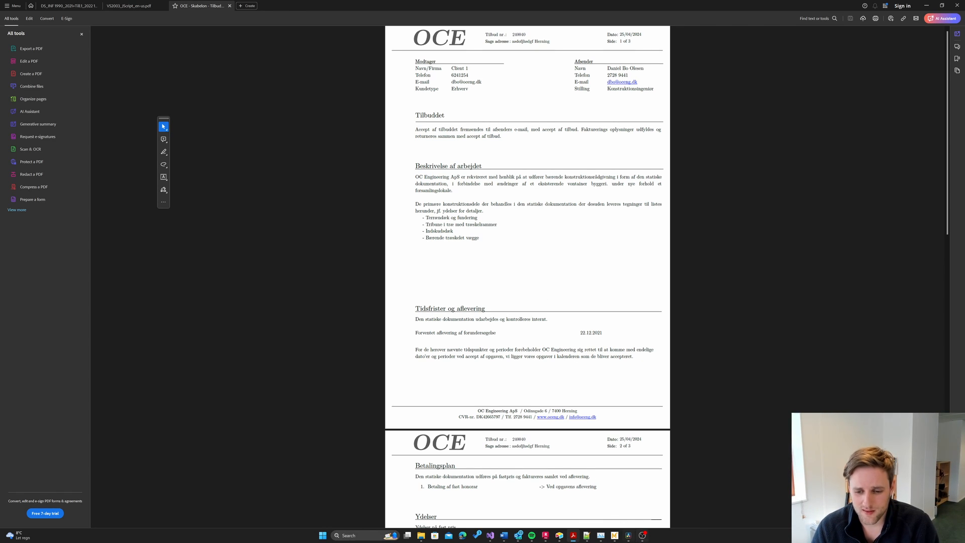
scroll(532, 413, "down", 5)
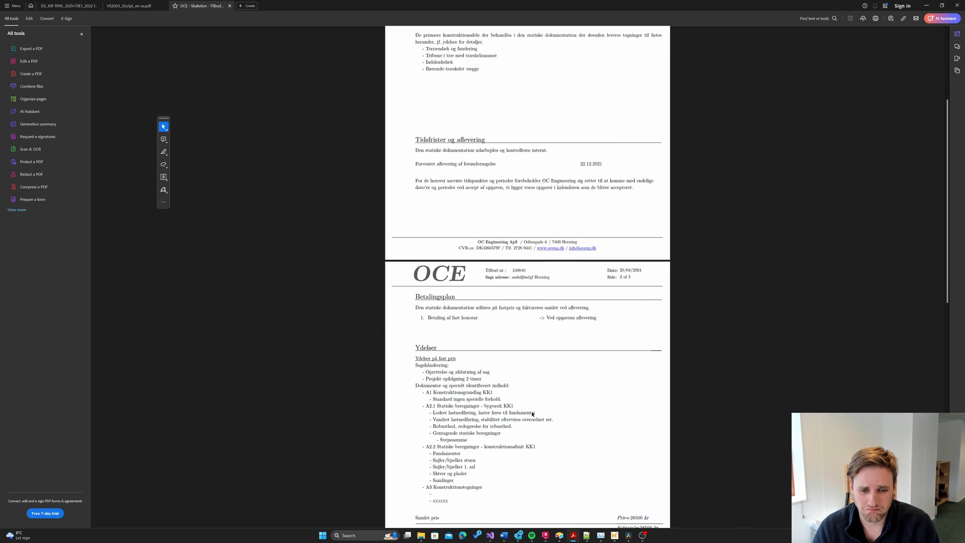
scroll(533, 414, "down", 8)
scroll(532, 414, "up", 14)
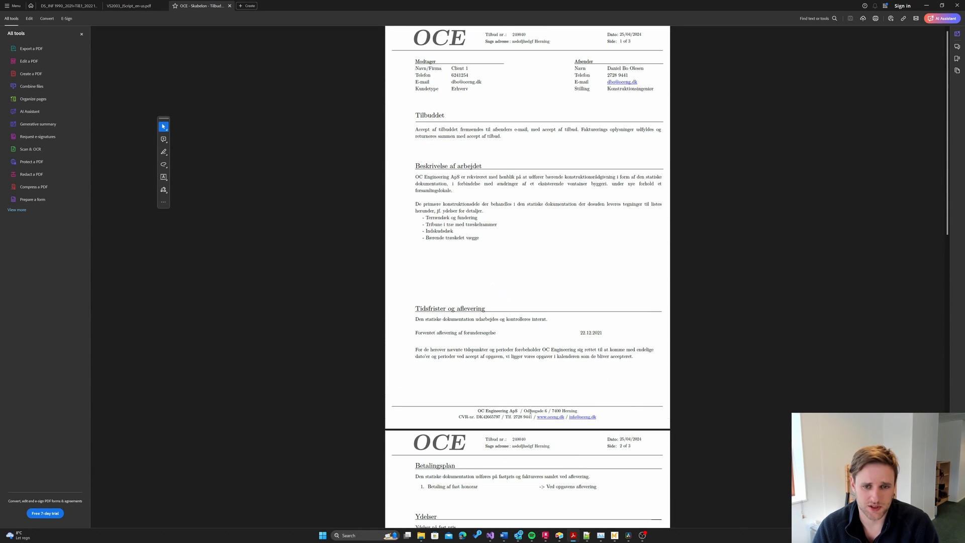
- Bring the Mathcad worksheet back full screen and select the text regions on page 3
double_click(718, 5)
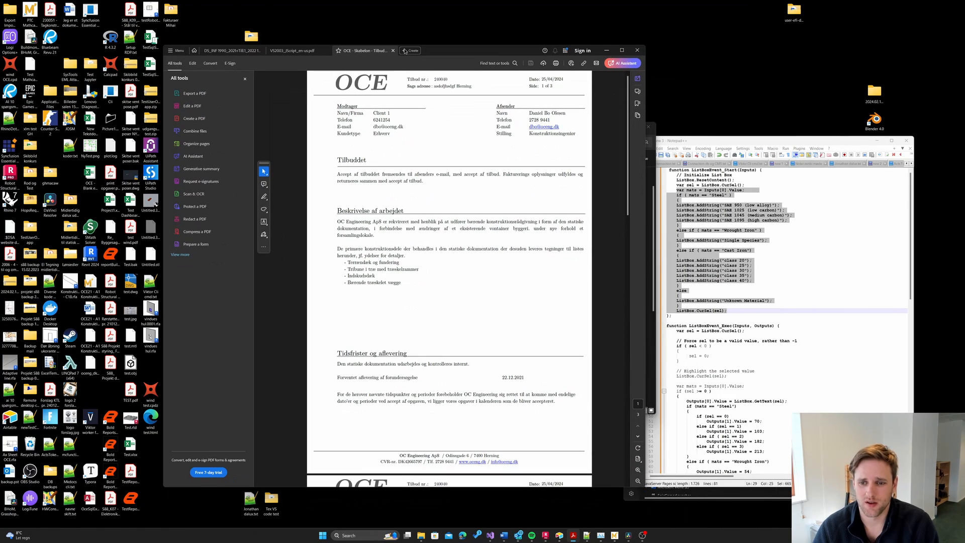
left_click(614, 535)
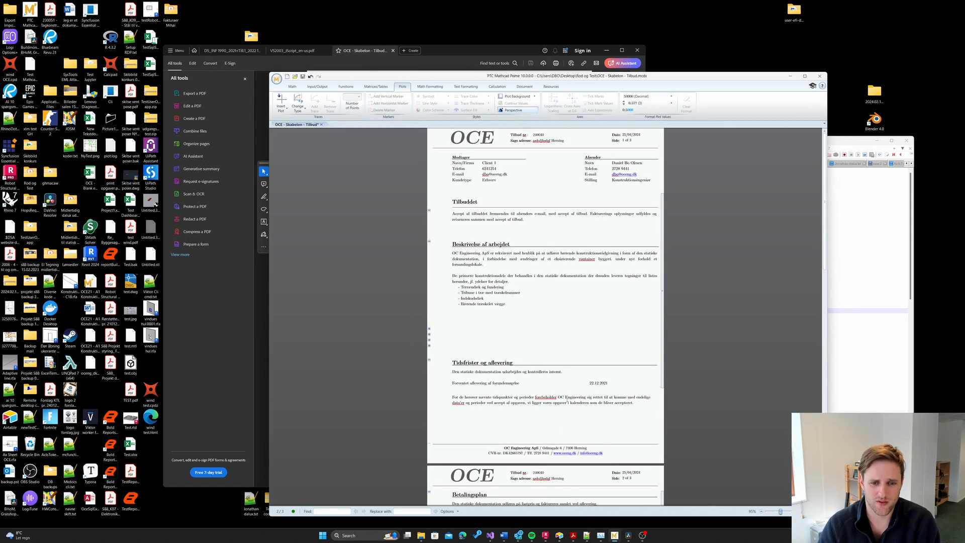
scroll(502, 322, "down", 1)
scroll(507, 395, "down", 12)
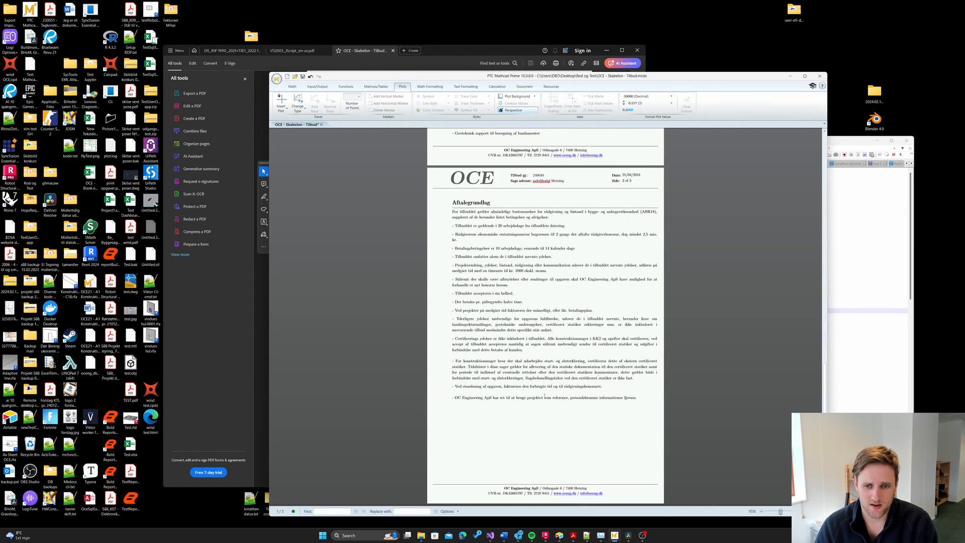
left_click(805, 76)
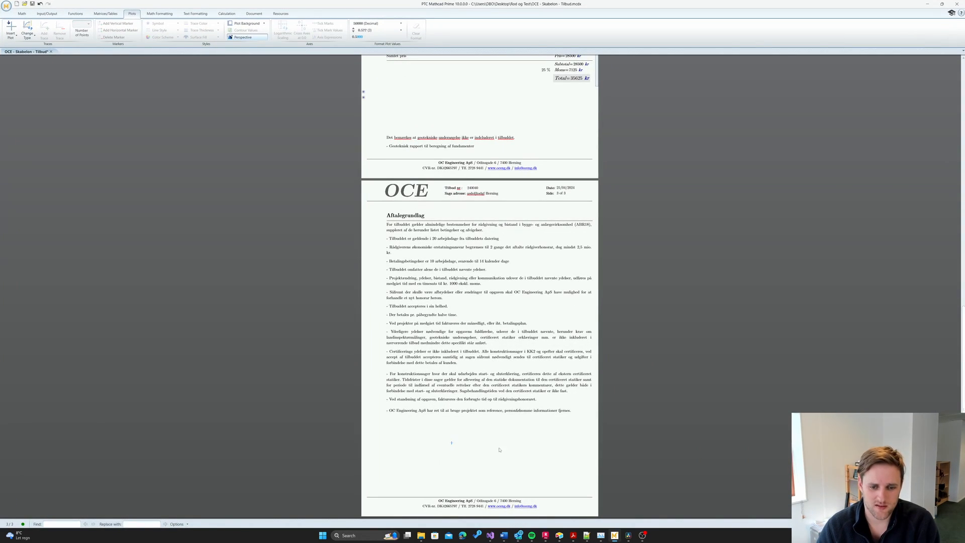
left_click_drag(363, 261, 362, 261)
- Switch to draft view and move the Aftalegrundlag text region down onto a new page
left_click(375, 428)
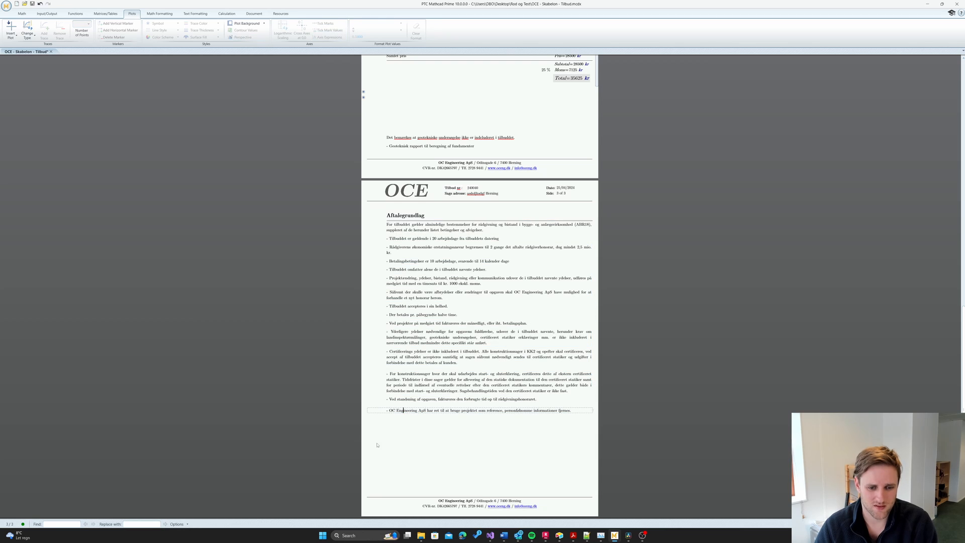
left_click(873, 524)
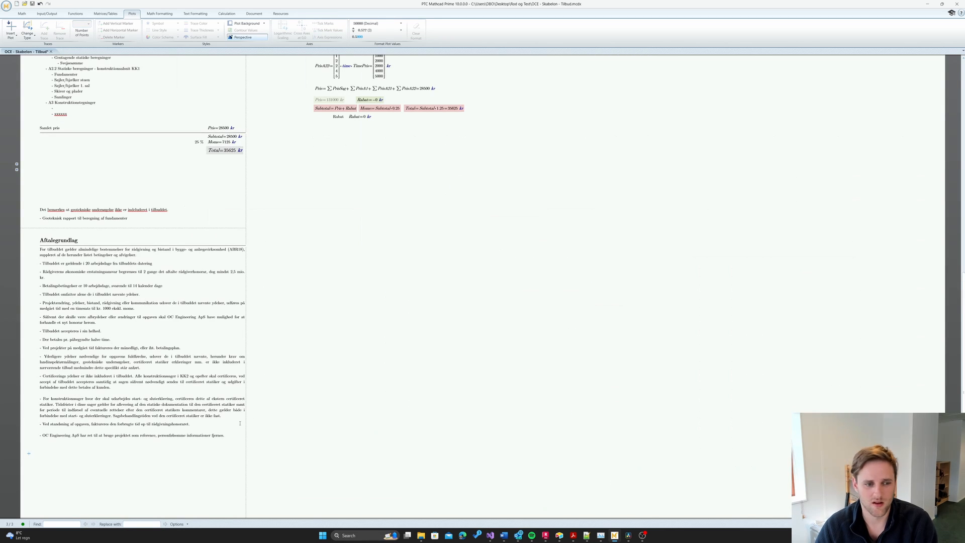
left_click(23, 448)
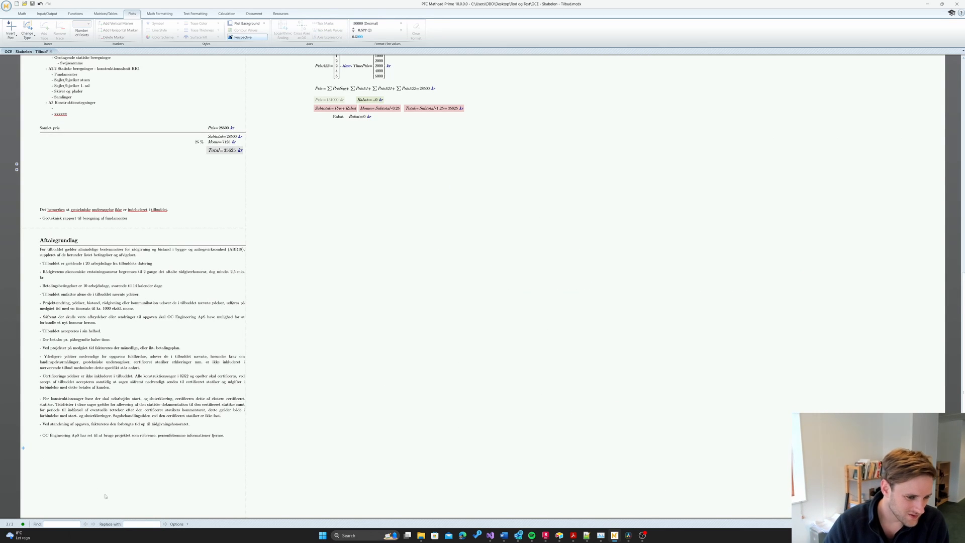
left_click(101, 466)
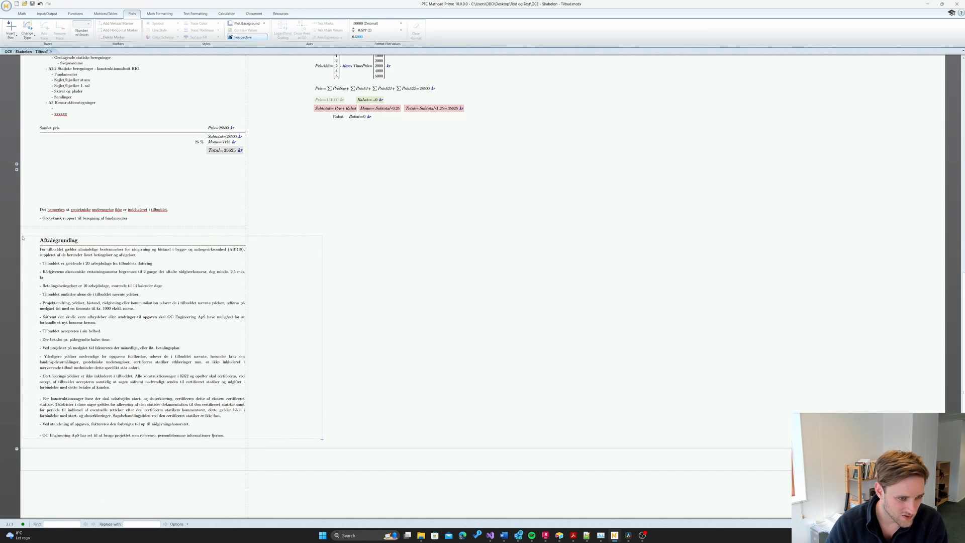
left_click_drag(26, 240, 82, 352)
left_click_drag(64, 401, 39, 454)
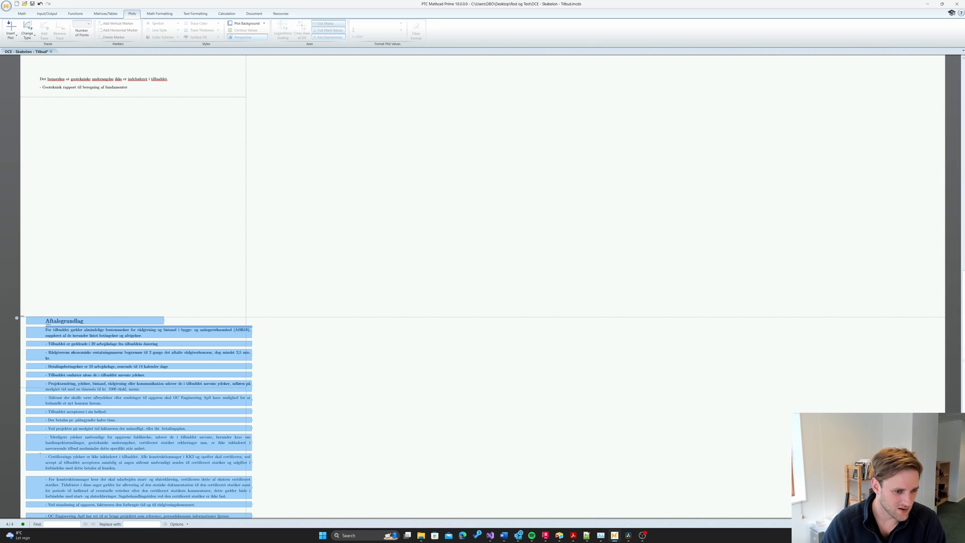
left_click(227, 115)
- Remove the blank space above the Aftalegrundlag terms, undoing an accidentally inserted page
right_click(227, 115)
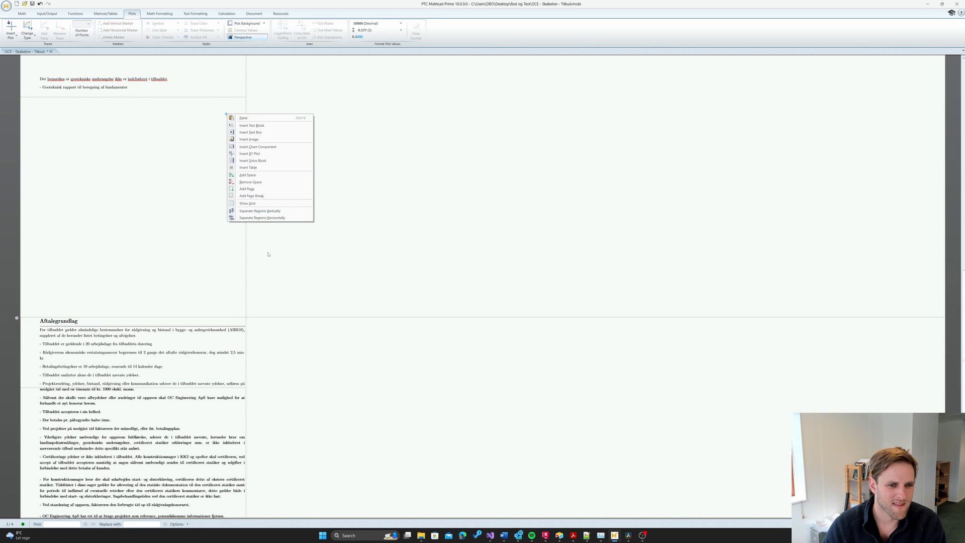
left_click(279, 188)
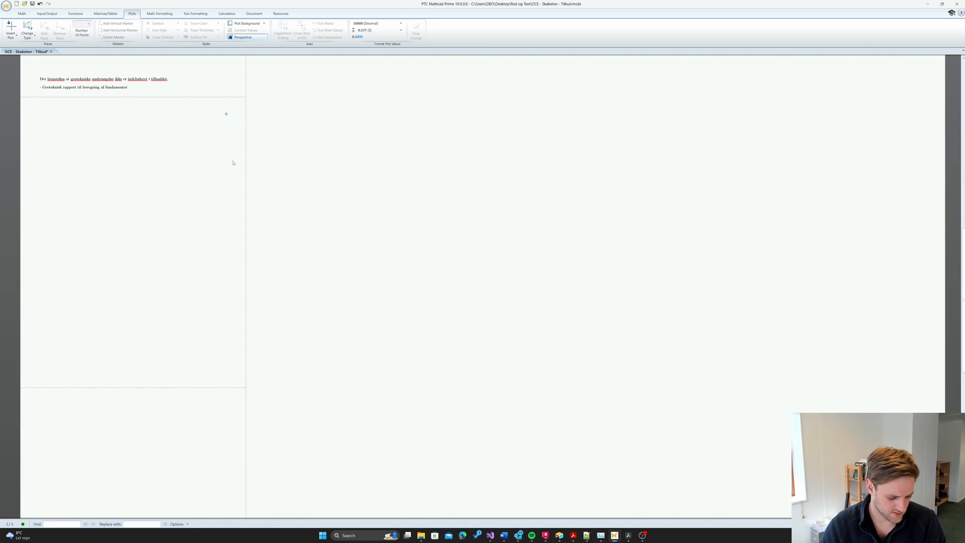
key("ctrl+z")
right_click(215, 108)
left_click(247, 176)
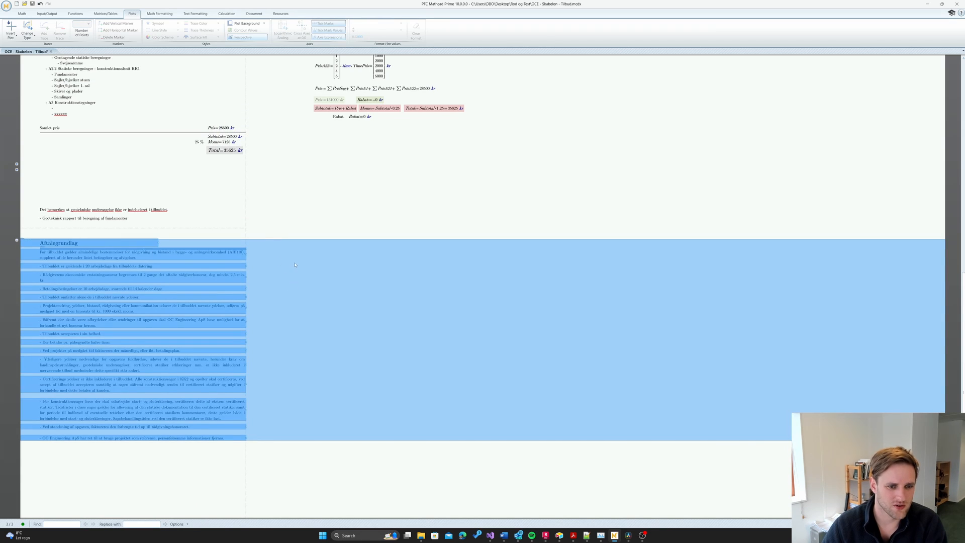
- Choose Protect Area for the area holding the Aftalegrundlag terms
right_click(295, 265)
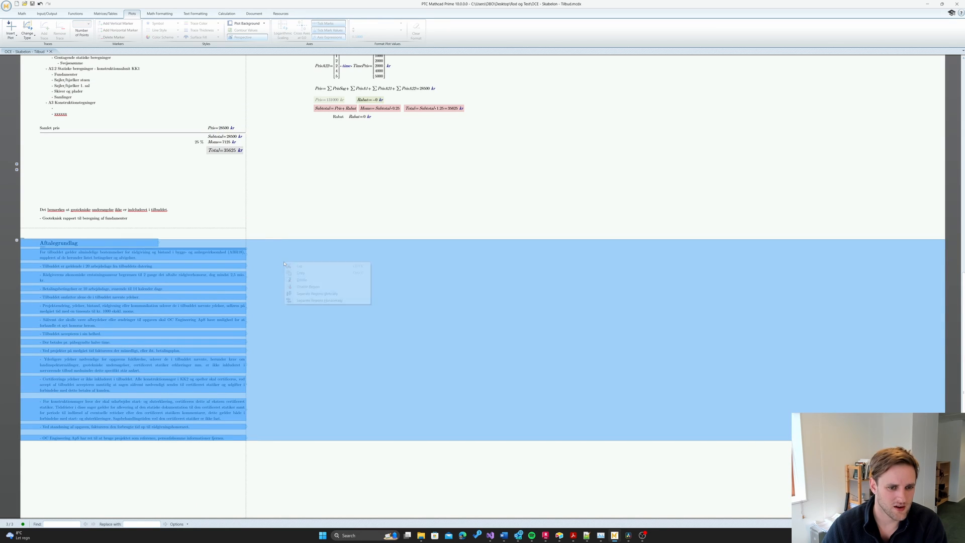
left_click(280, 214)
right_click(18, 243)
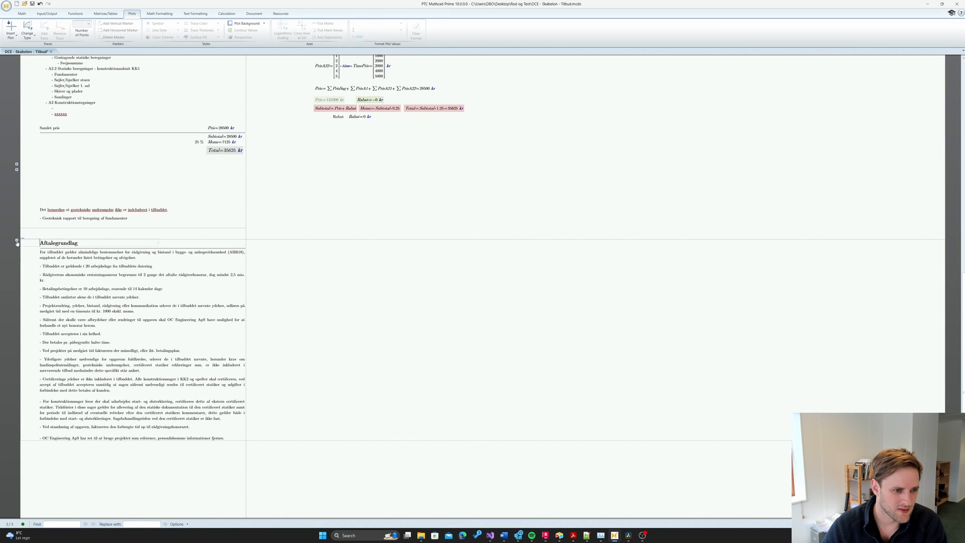
left_click(38, 252)
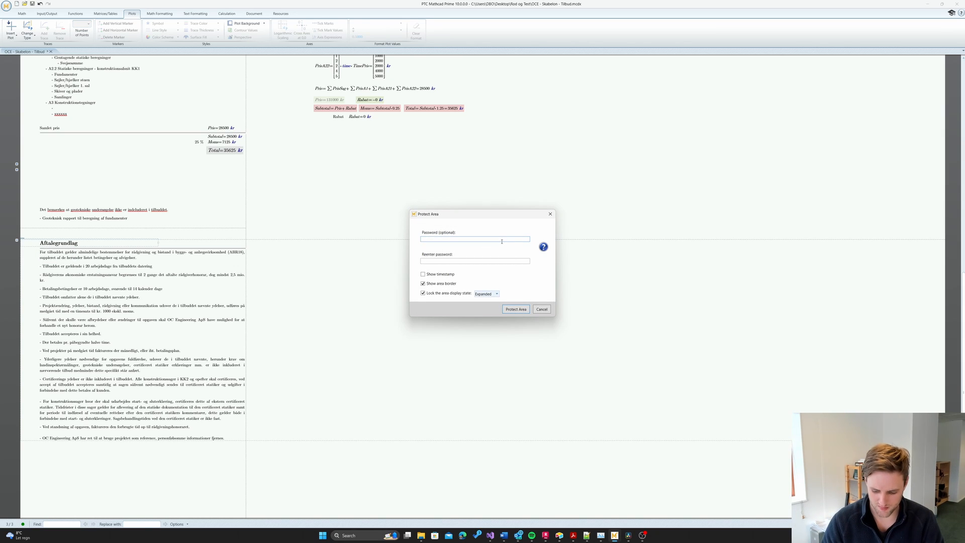
- Enter an area password, keep the locked display state Expanded, and protect the area
type("12345")
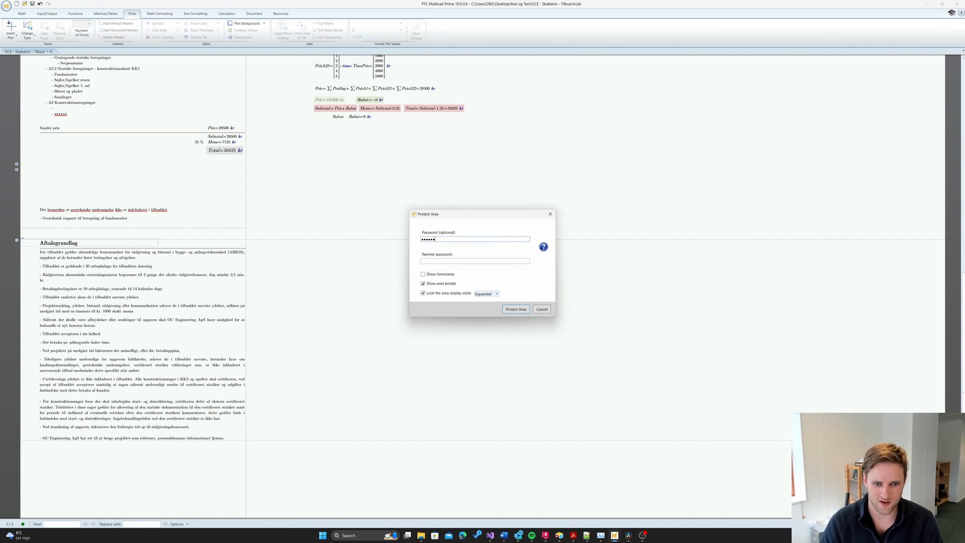
type("123")
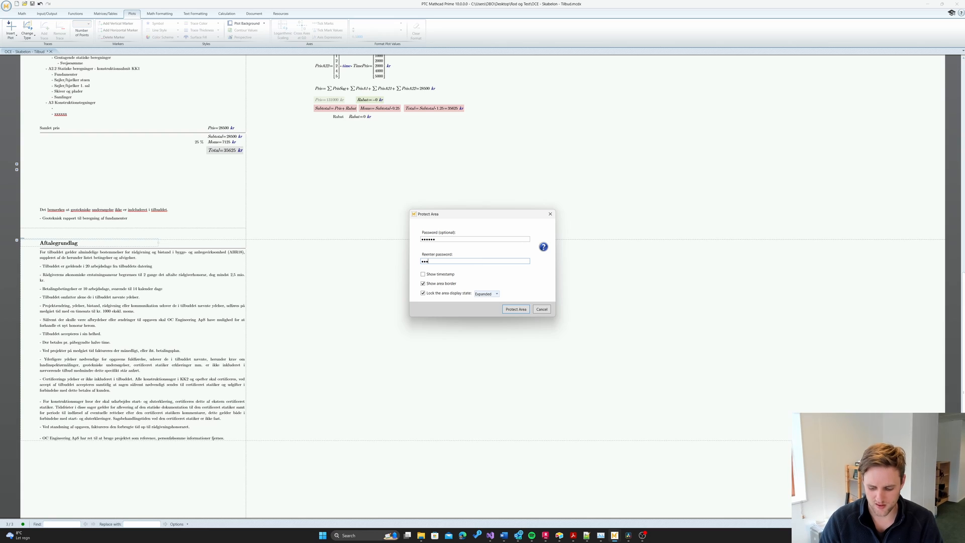
type("45")
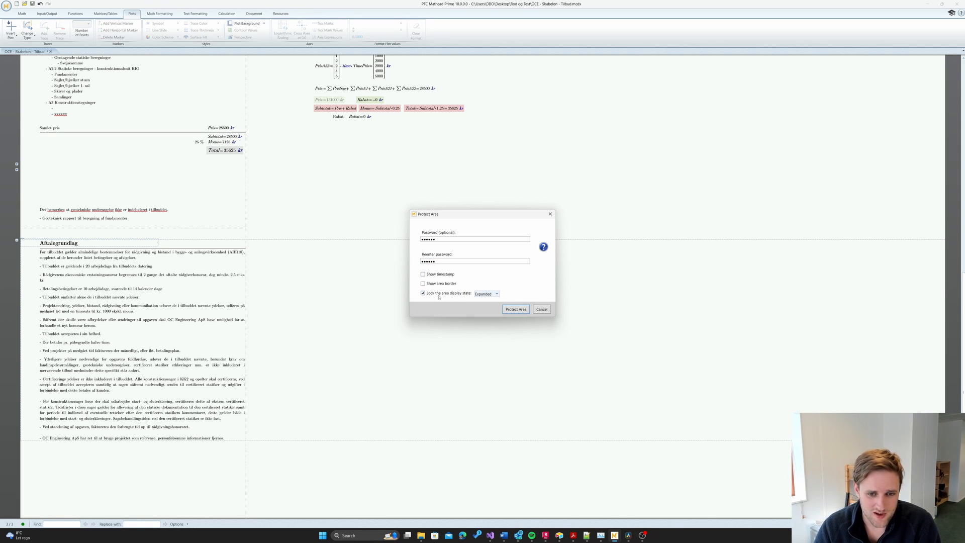
left_click(497, 294)
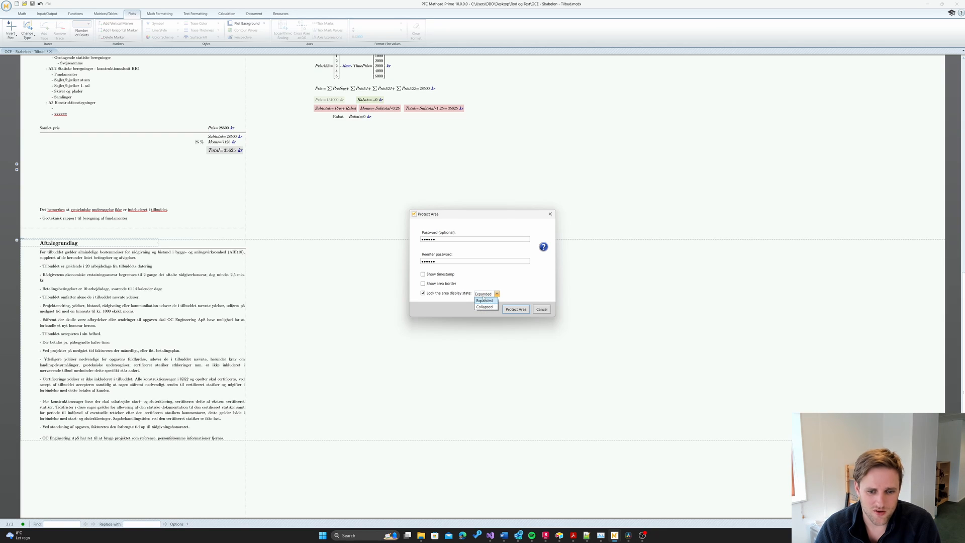
left_click(447, 305)
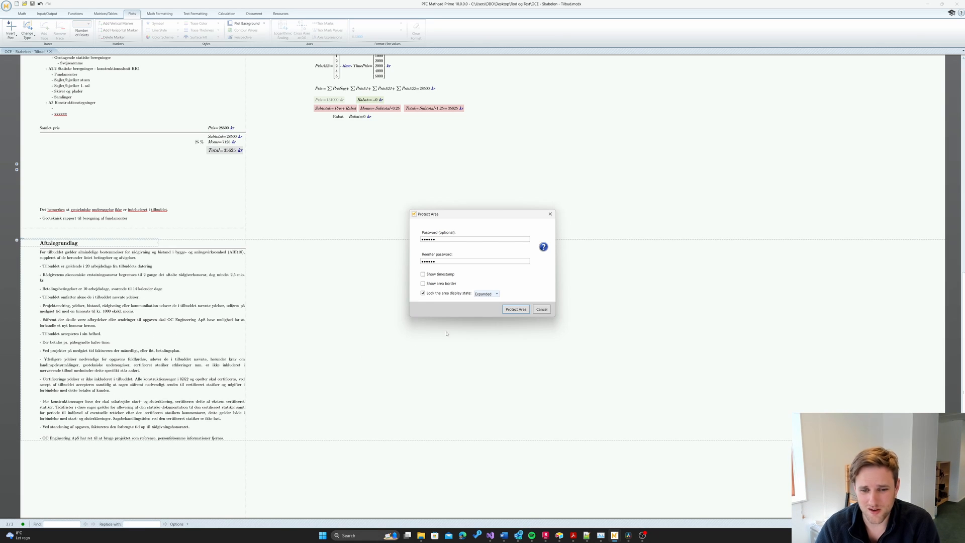
left_click(516, 310)
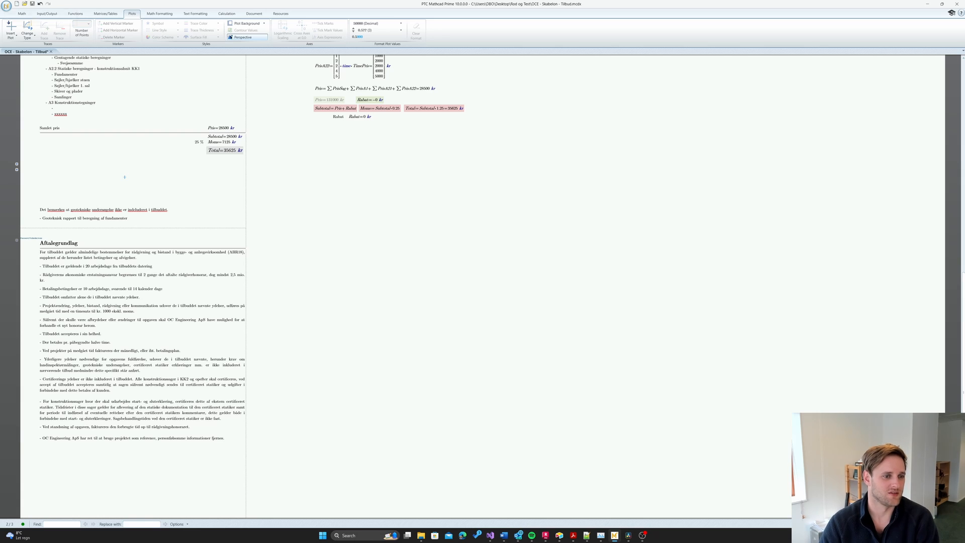
- Start saving the worksheet in PDF format from the application menu
left_click(6, 6)
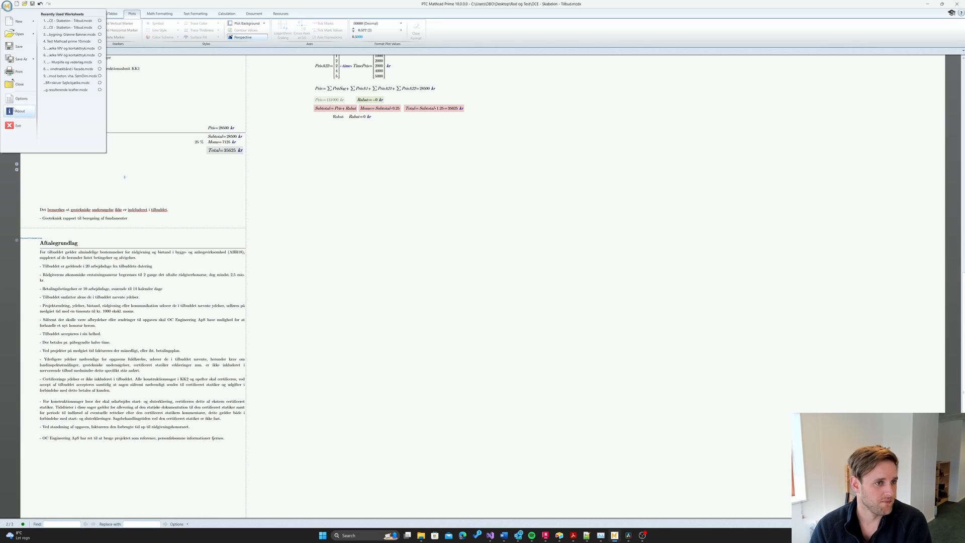
left_click(27, 65)
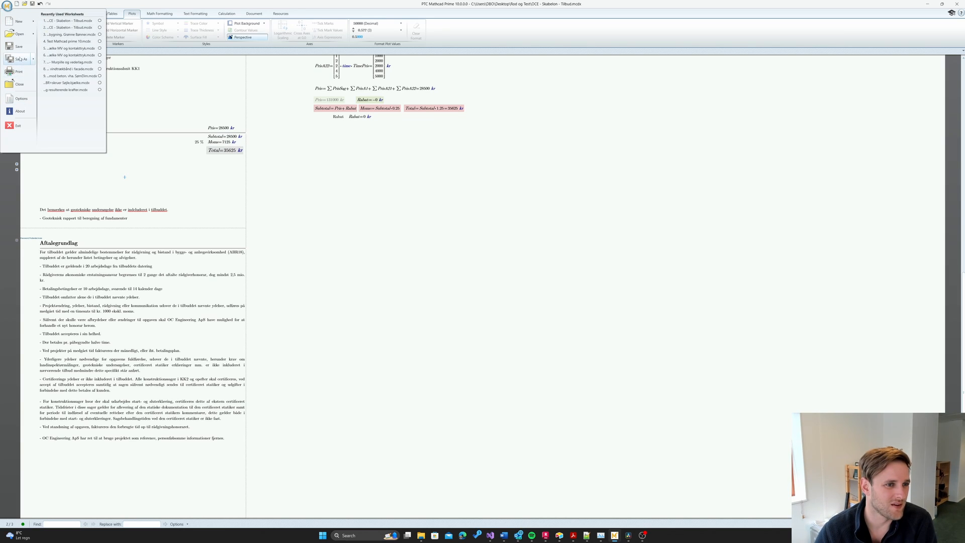
mouse_move(20, 60)
left_click(56, 69)
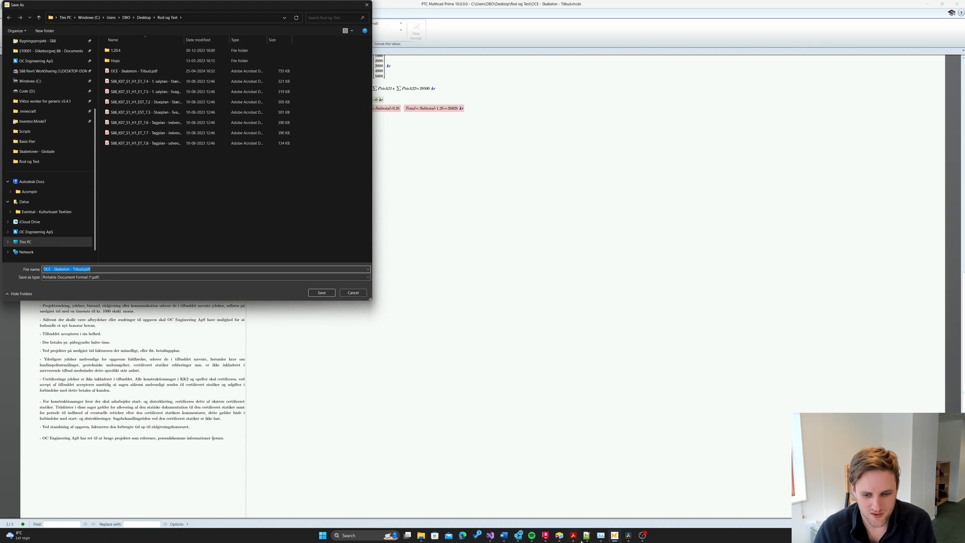
- Close Acrobat and save over the existing 'OCE - Skabelon - Tilbud.pdf'
right_click(573, 536)
left_click(573, 518)
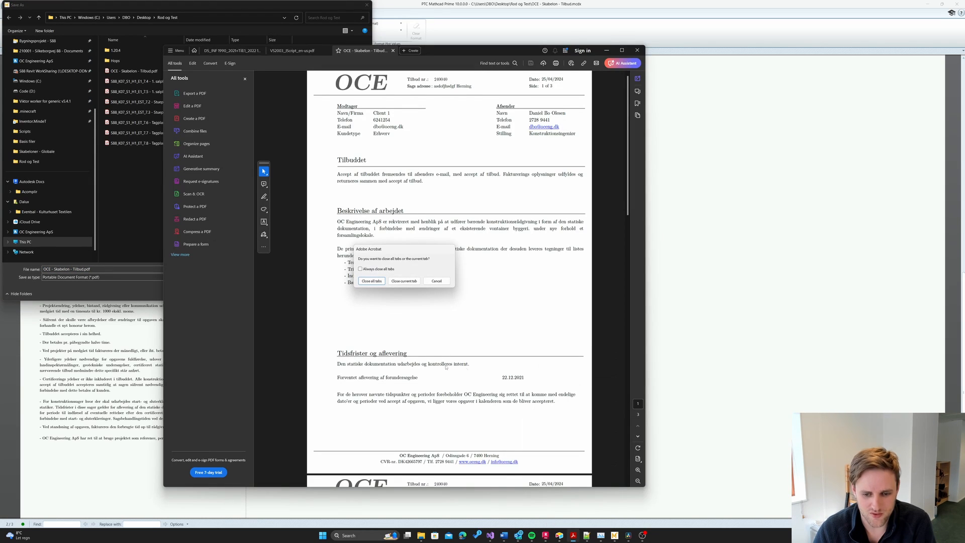
left_click(372, 280)
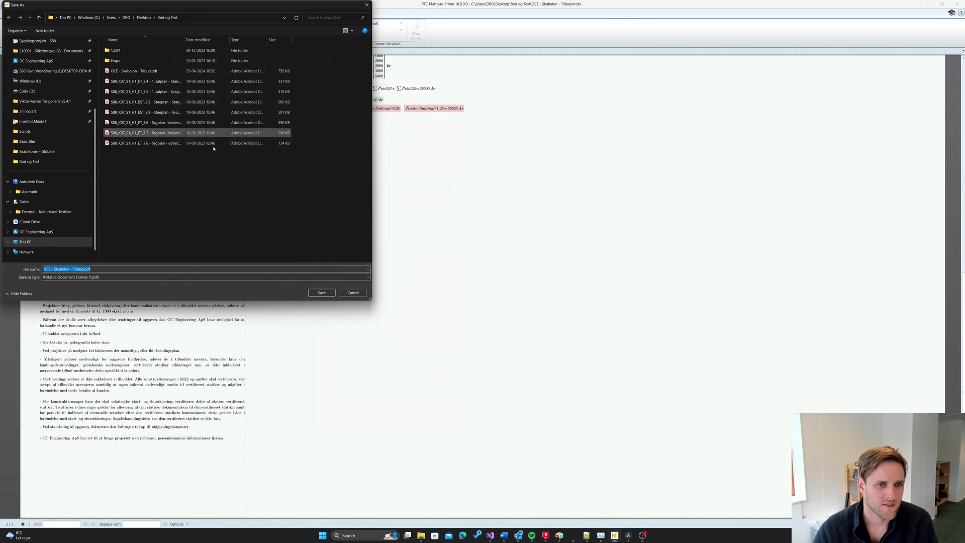
left_click(144, 73)
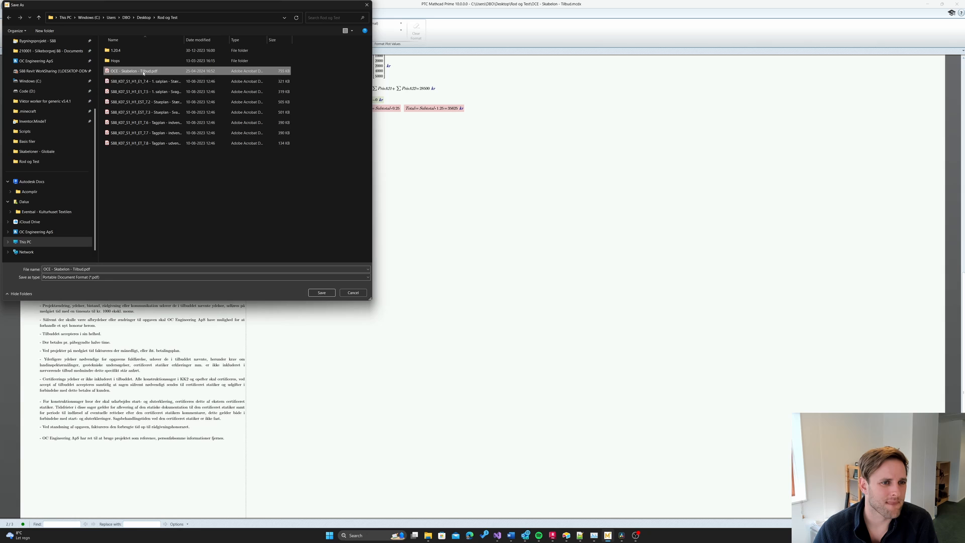
left_click(322, 293)
- Confirm replacing the PDF and open the new Tilbud PDF from the Rod og Test folder
left_click(500, 269)
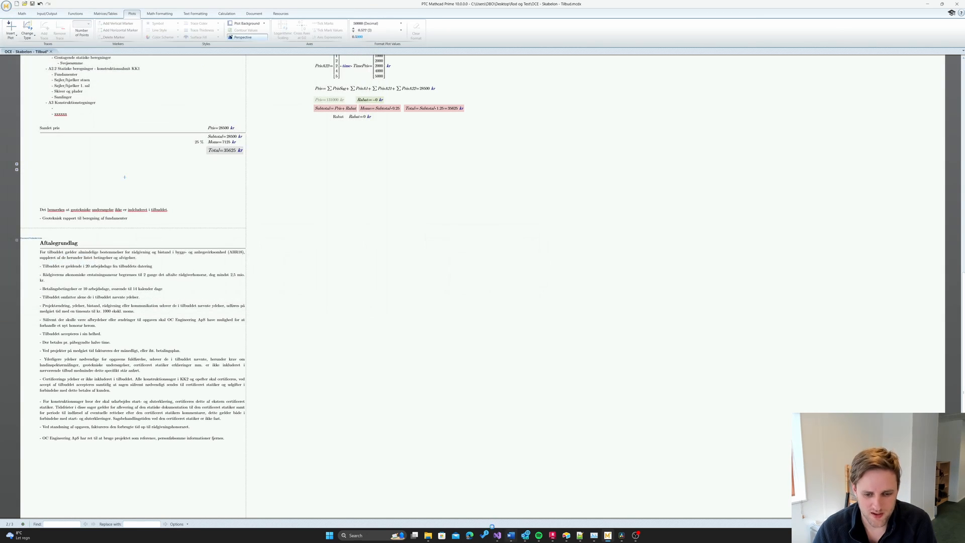
mouse_move(428, 536)
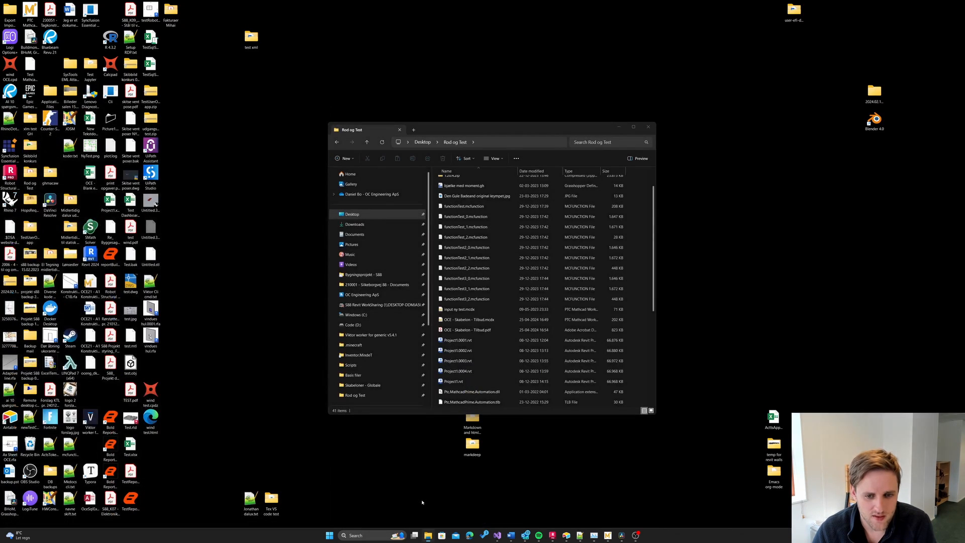
left_click(418, 503)
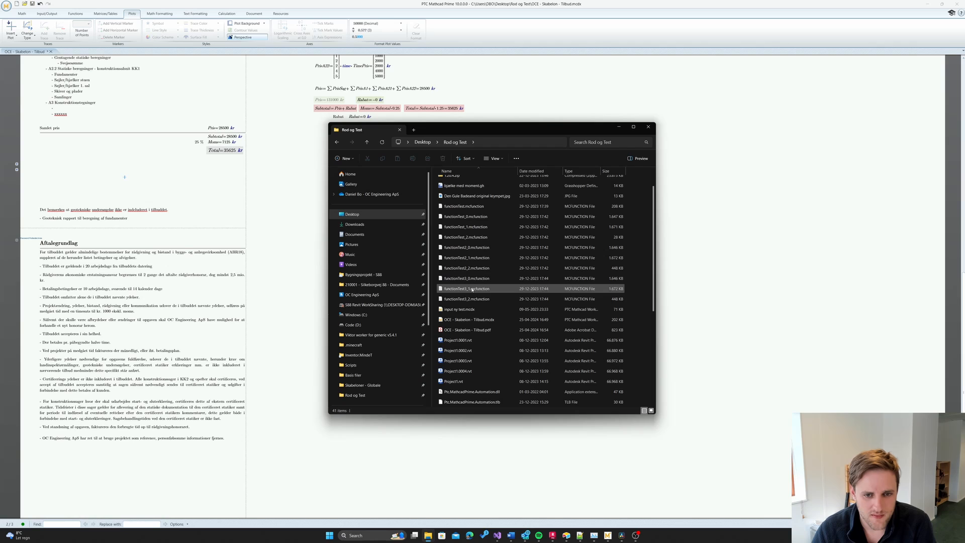
left_click(484, 321)
double_click(477, 330)
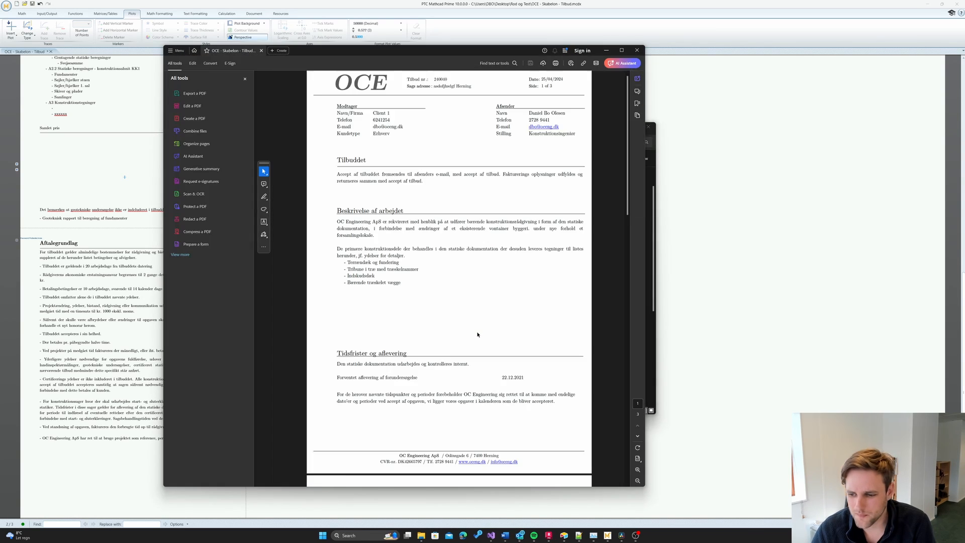
- Test selecting the Aftalegrundlag heading and Password Protected Area label in the PDF
scroll(452, 301, "down", 15)
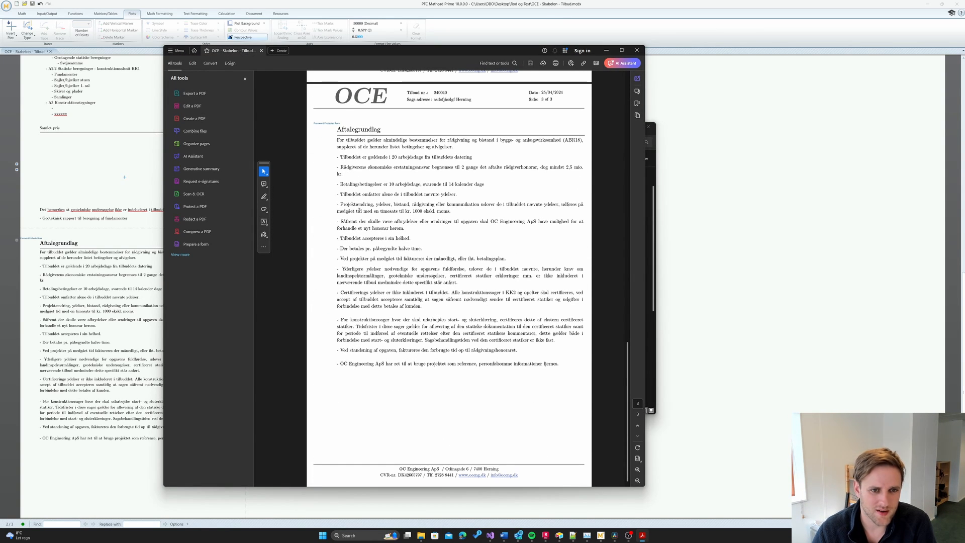
scroll(356, 204, "up", 1)
left_click_drag(334, 149, 440, 166)
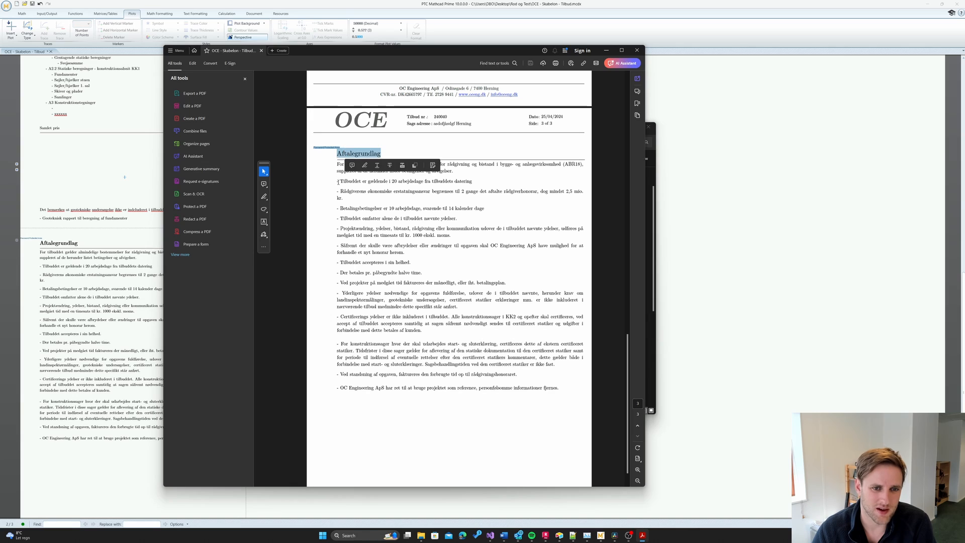
left_click(338, 149)
left_click(340, 190)
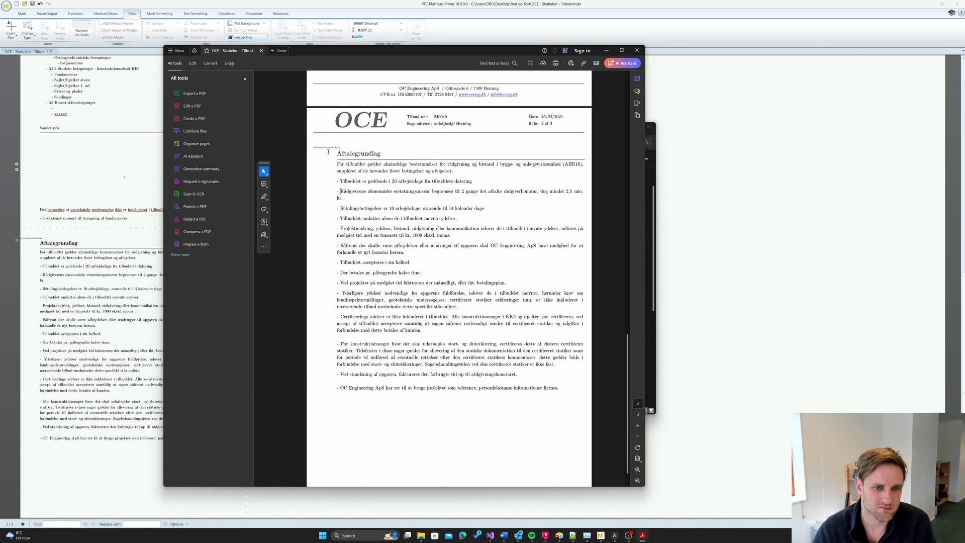
left_click(342, 219)
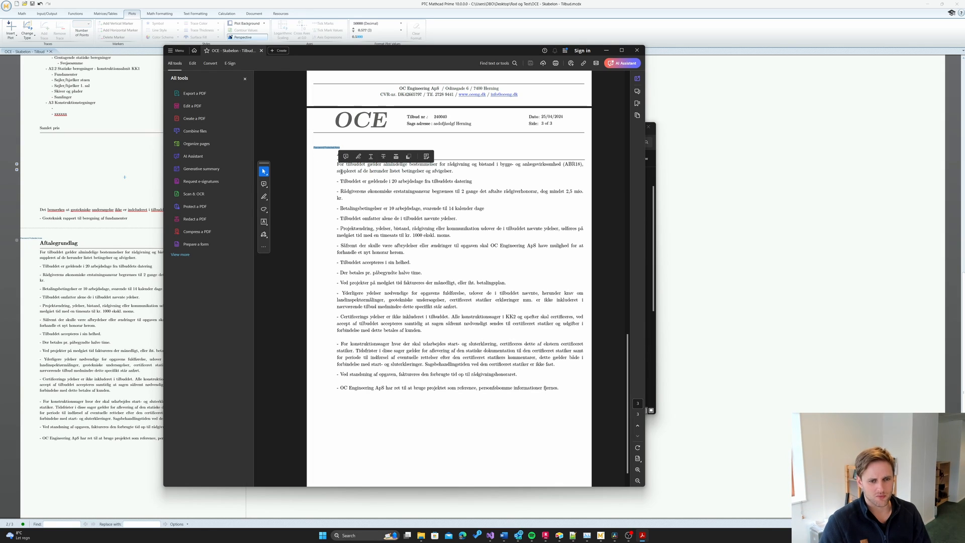
left_click(359, 226)
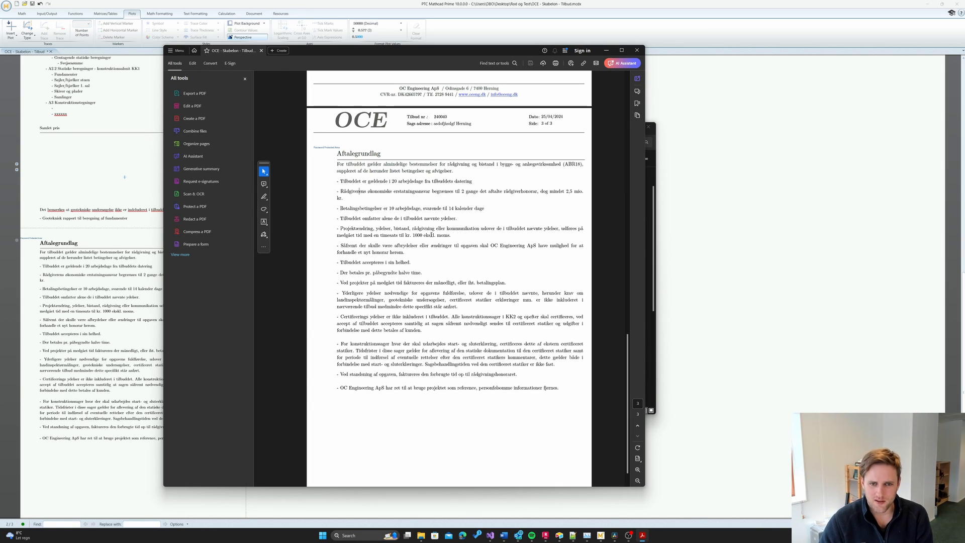
- Test selecting the terms text from Certificerings up past Projektændring
left_click_drag(424, 317, 368, 183)
left_click(380, 279)
scroll(391, 215, "down", 1)
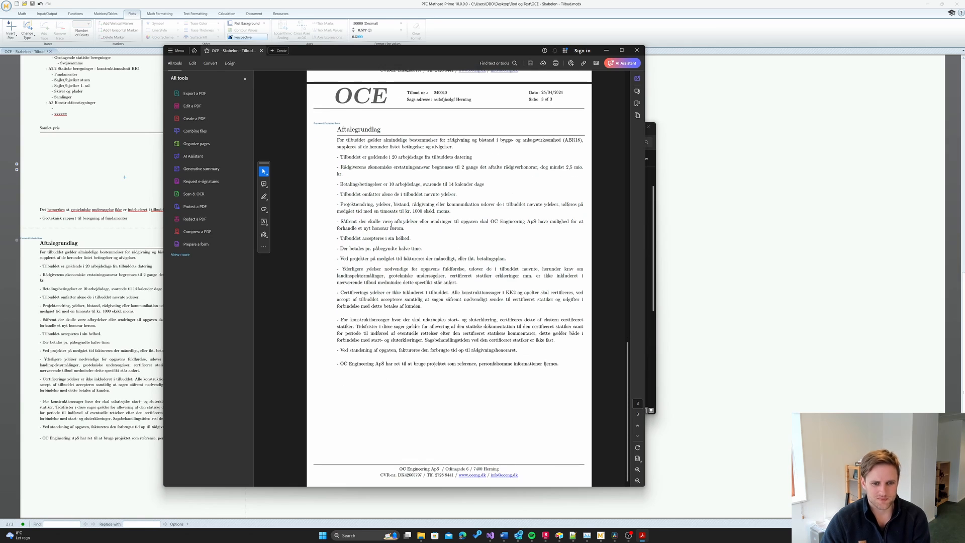
scroll(391, 225, "up", 1)
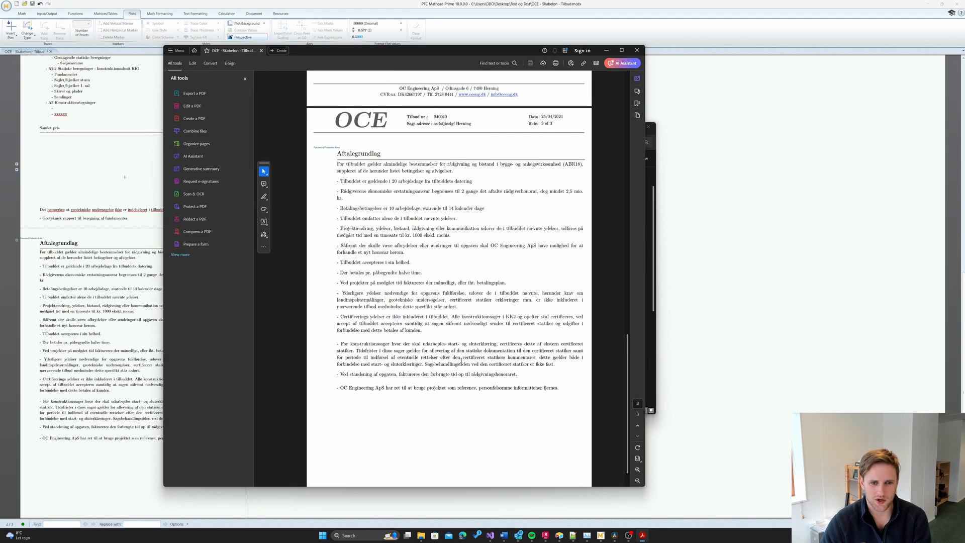
left_click_drag(476, 388, 397, 209)
left_click(404, 272)
scroll(398, 309, "up", 2)
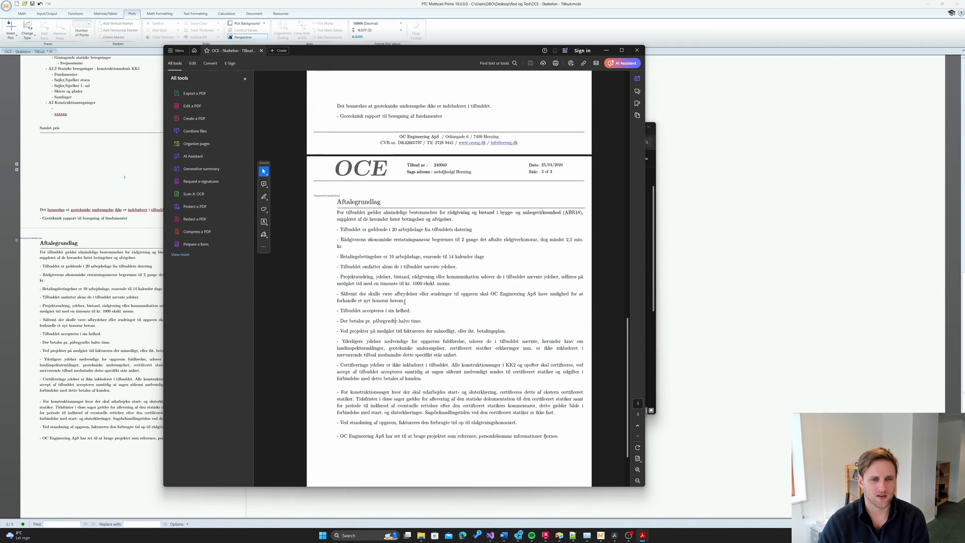
- Close Acrobat and bring the OBS recording window forward
left_click_drag(500, 52, 493, 60)
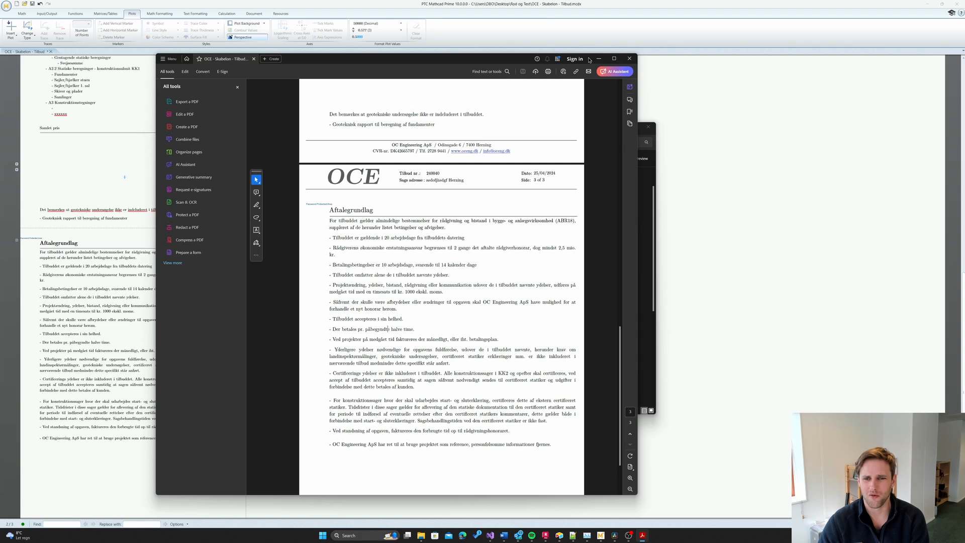
left_click(629, 60)
mouse_move(637, 538)
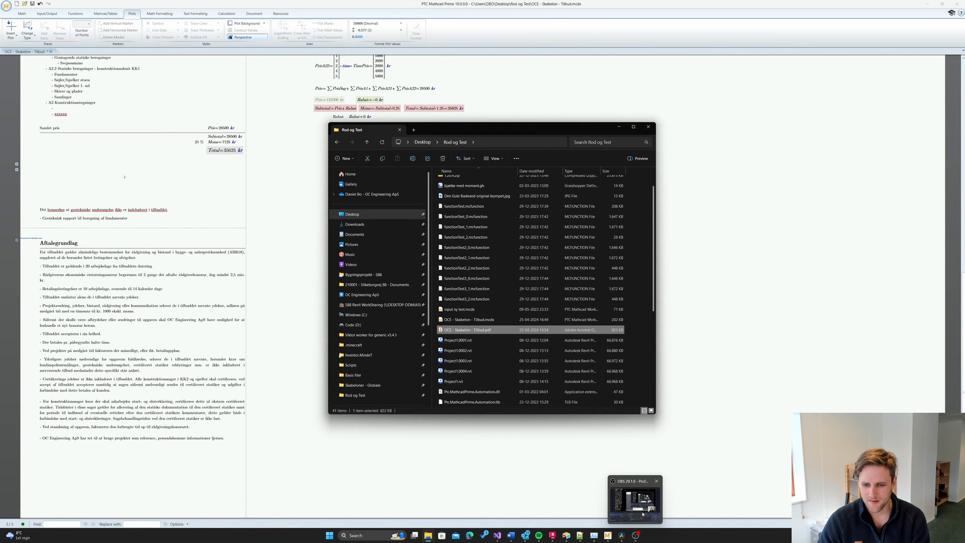
left_click(643, 514)
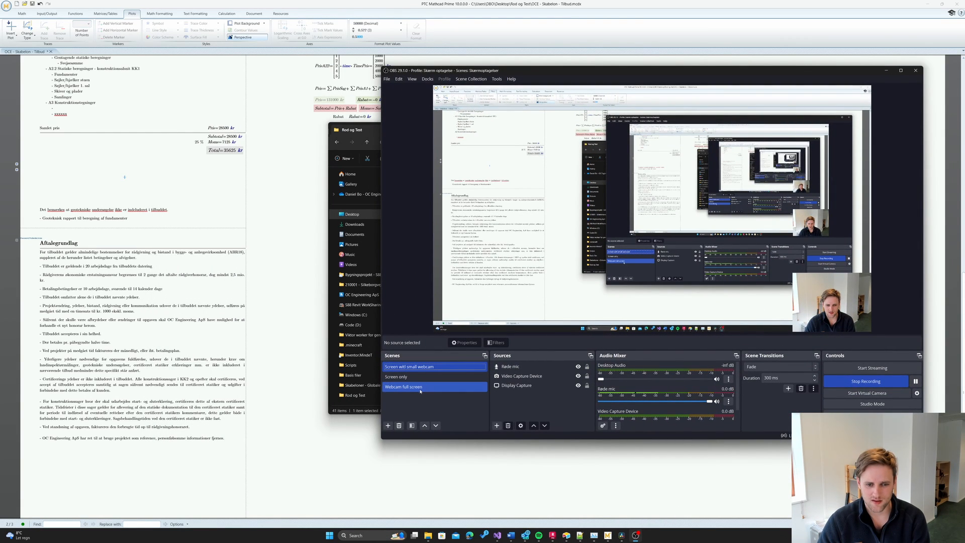